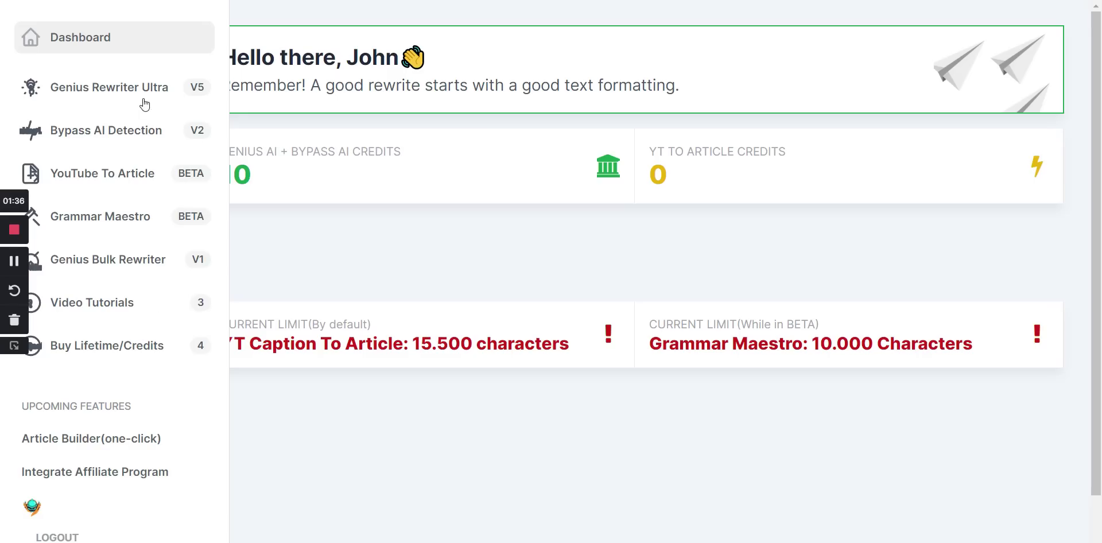
# - Open the Bypass AI Detection rewriting tool and place the cursor in its empty input box
pyautogui.click(132, 141)
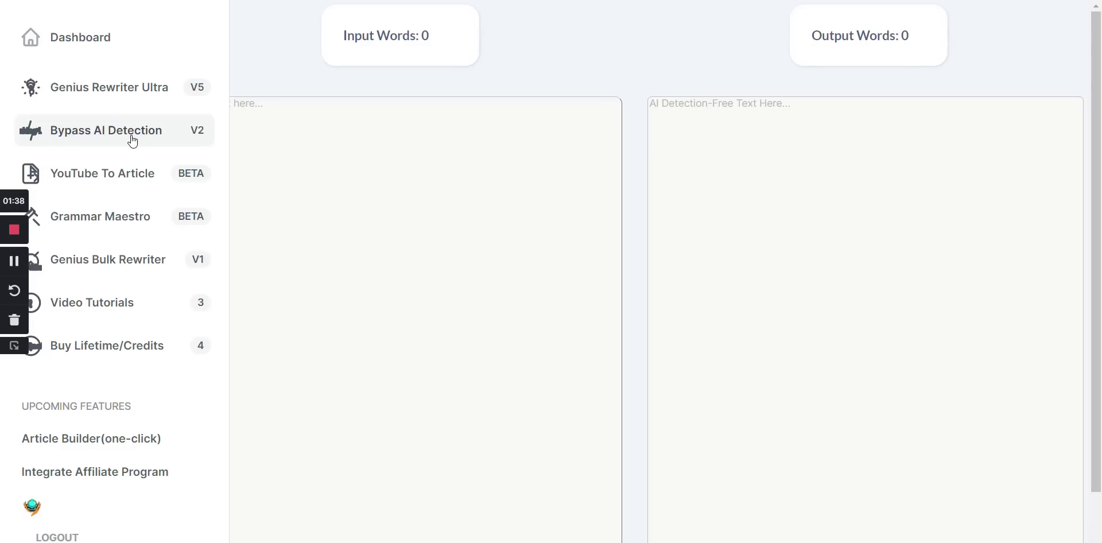
pyautogui.click(481, 166)
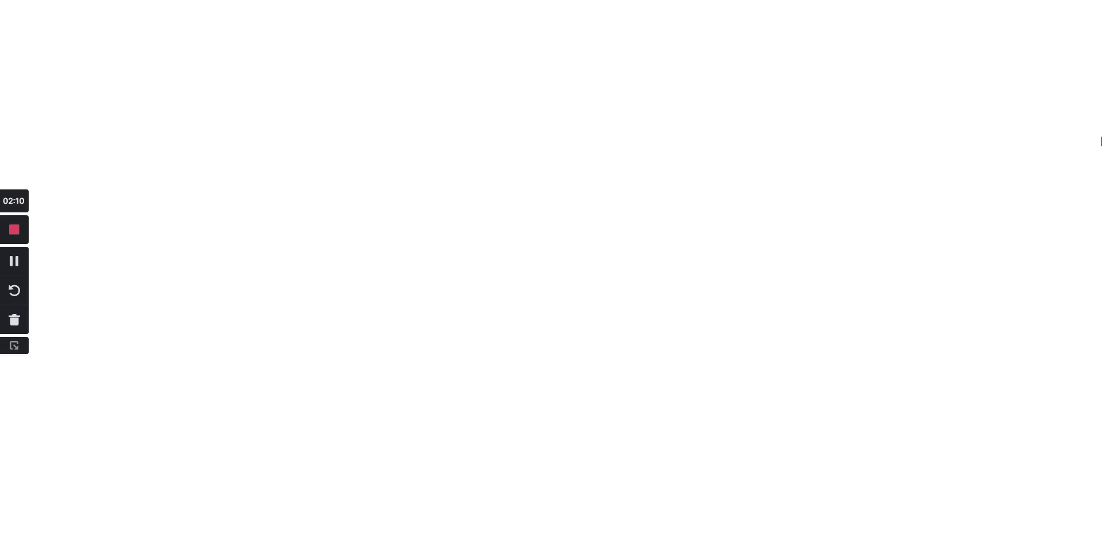
# - Log in to WordHero with the saved password and browse the home page of writing tools
pyautogui.click(519, 296)
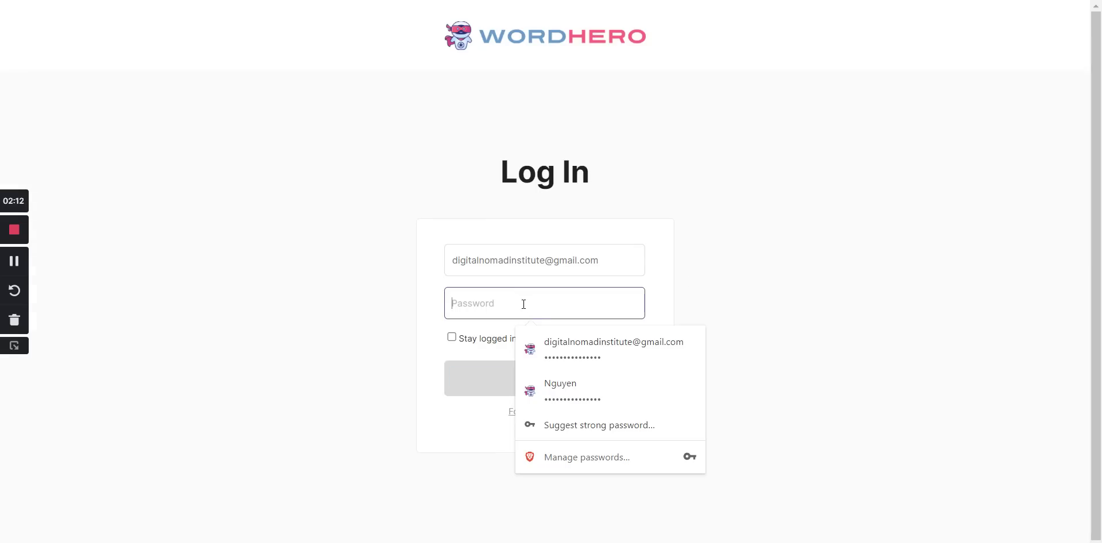
pyautogui.click(563, 337)
pyautogui.click(547, 376)
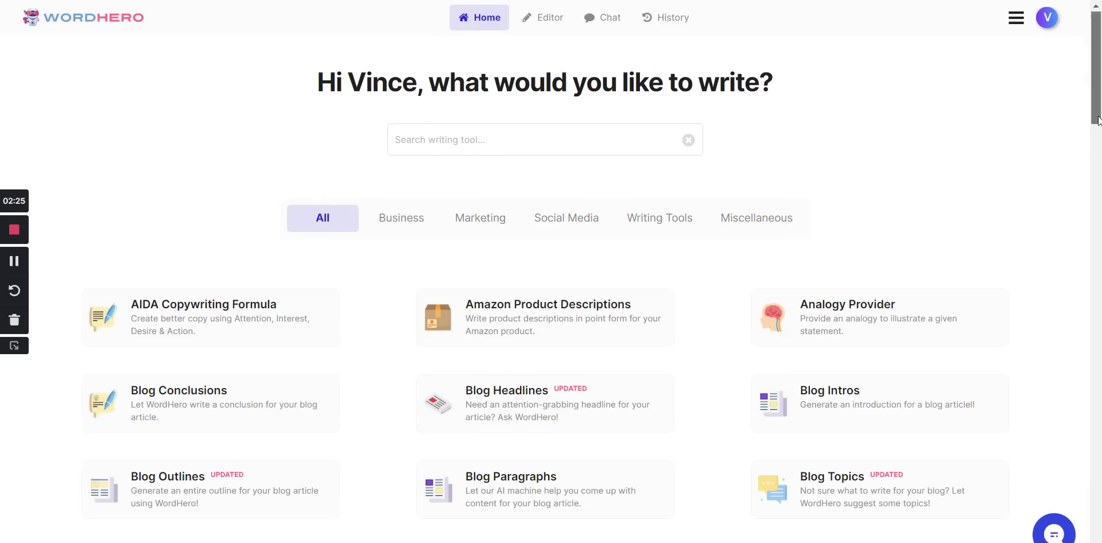
pyautogui.moveTo(1099, 119)
pyautogui.mouseDown()
pyautogui.moveTo(1096, 309)
pyautogui.moveTo(1095, 127)
pyautogui.mouseUp()
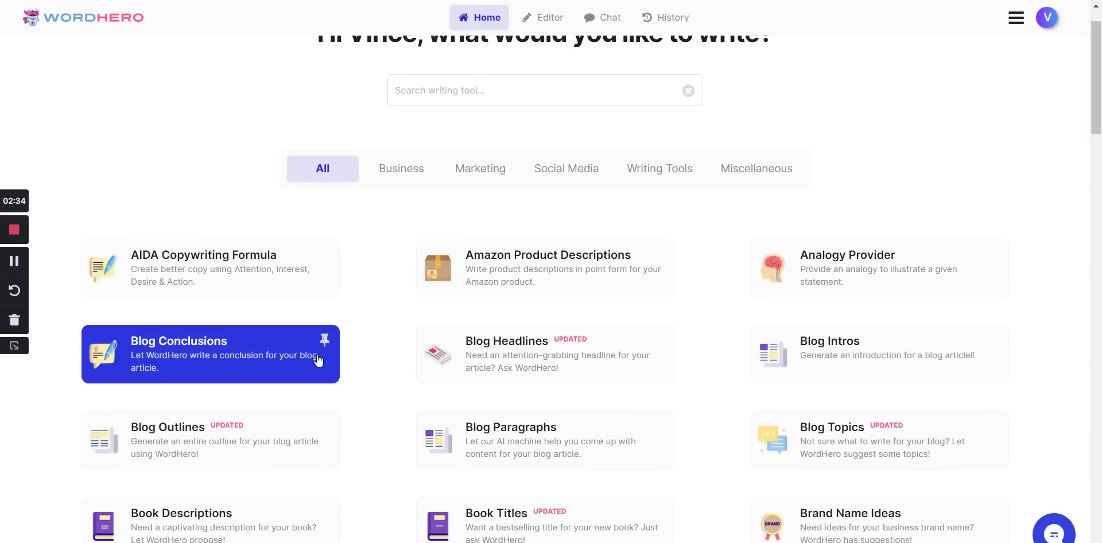
# - Generate Blog Paragraphs for 'what is meditation ?' and copy the 134-word result
pyautogui.click(503, 430)
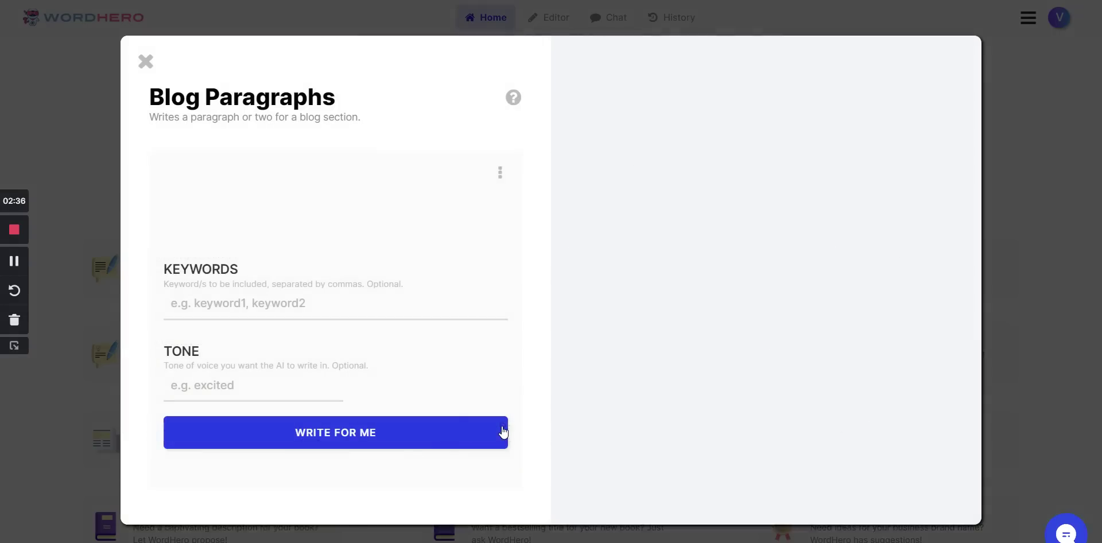
pyautogui.click(267, 229)
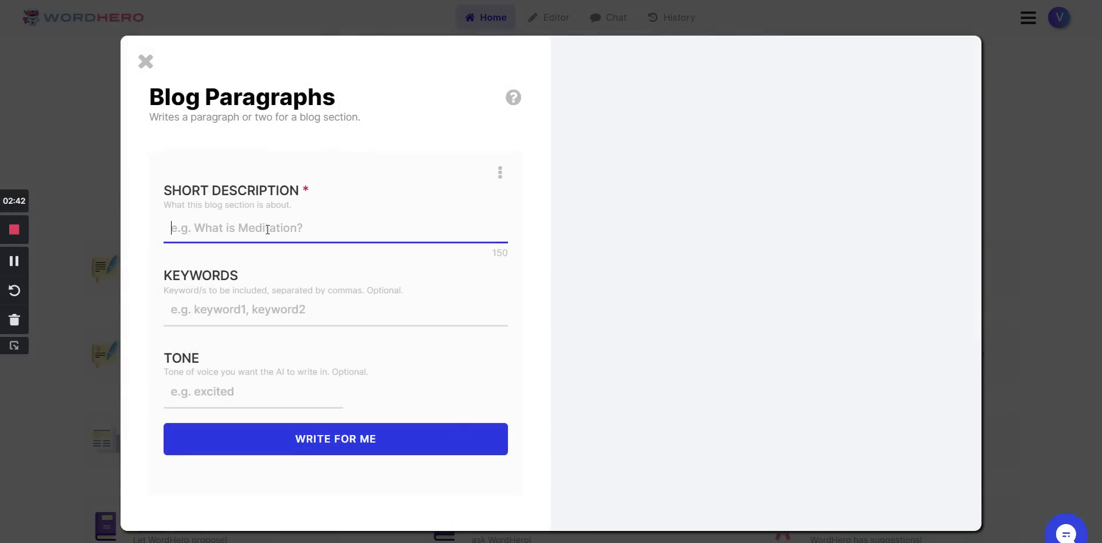
pyautogui.write('what ')
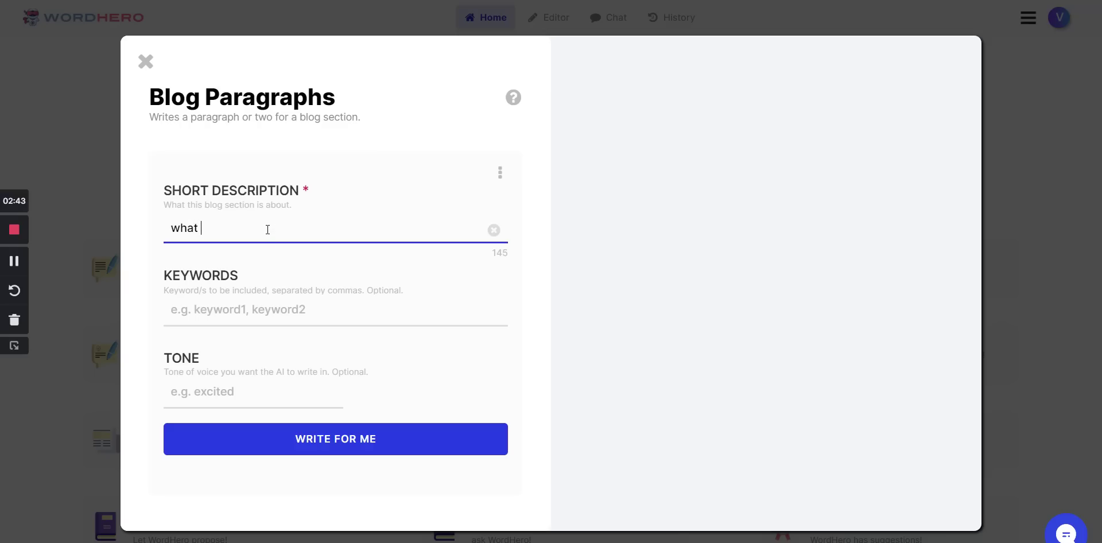
pyautogui.write('is meditation ?')
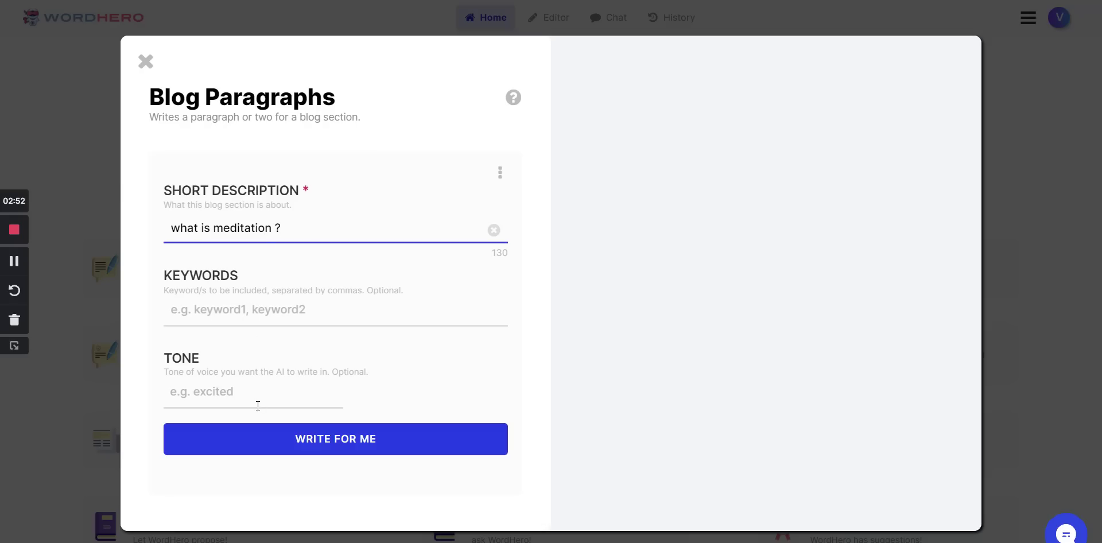
pyautogui.click(352, 439)
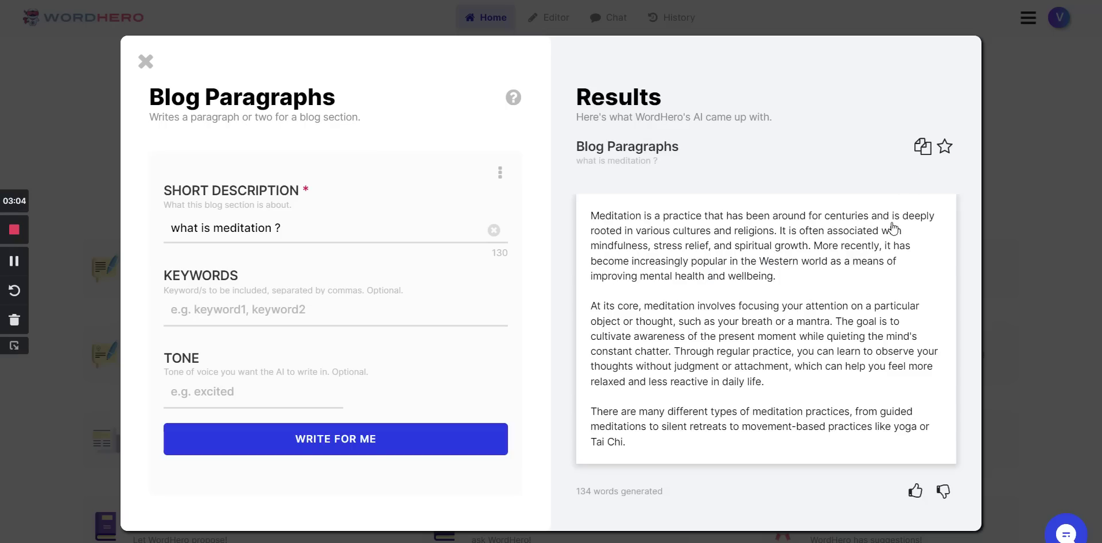
pyautogui.click(922, 146)
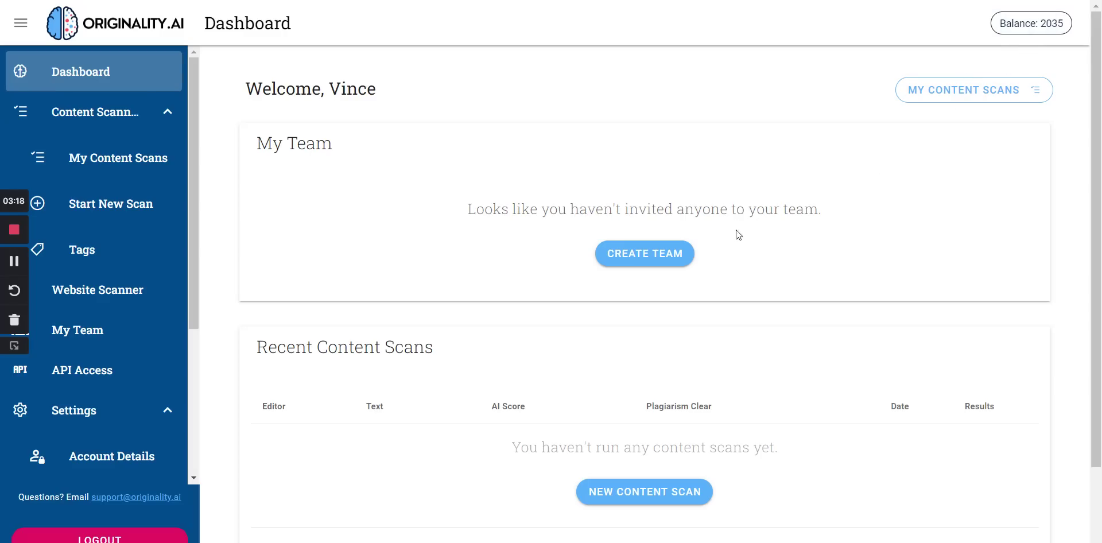
# - Start a new scan with the pasted meditation paragraphs, titled 'Meditation Control'
pyautogui.scroll(-3, 1099, 320)
pyautogui.scroll(3, 1099, 319)
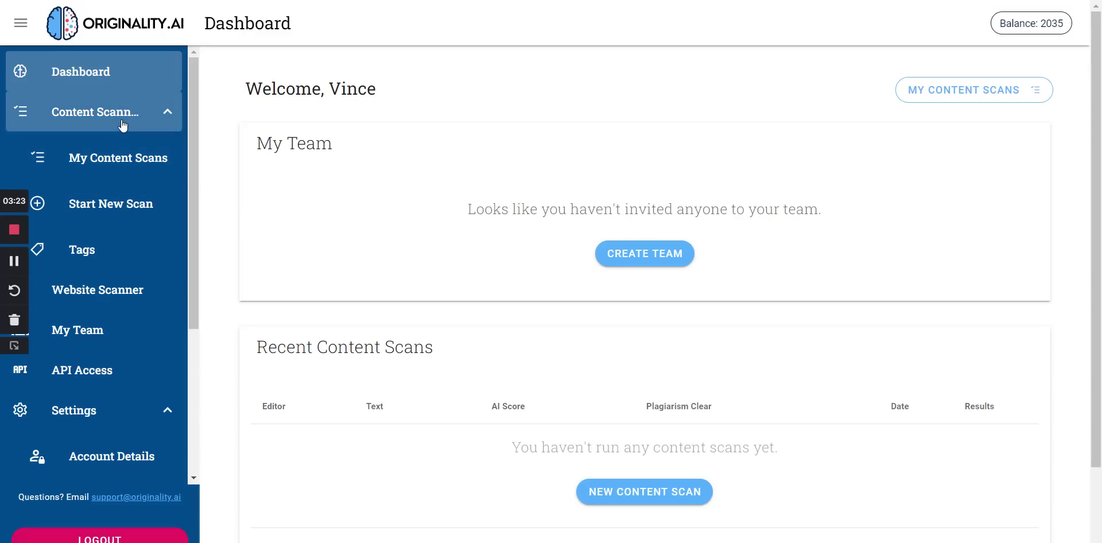
pyautogui.click(126, 204)
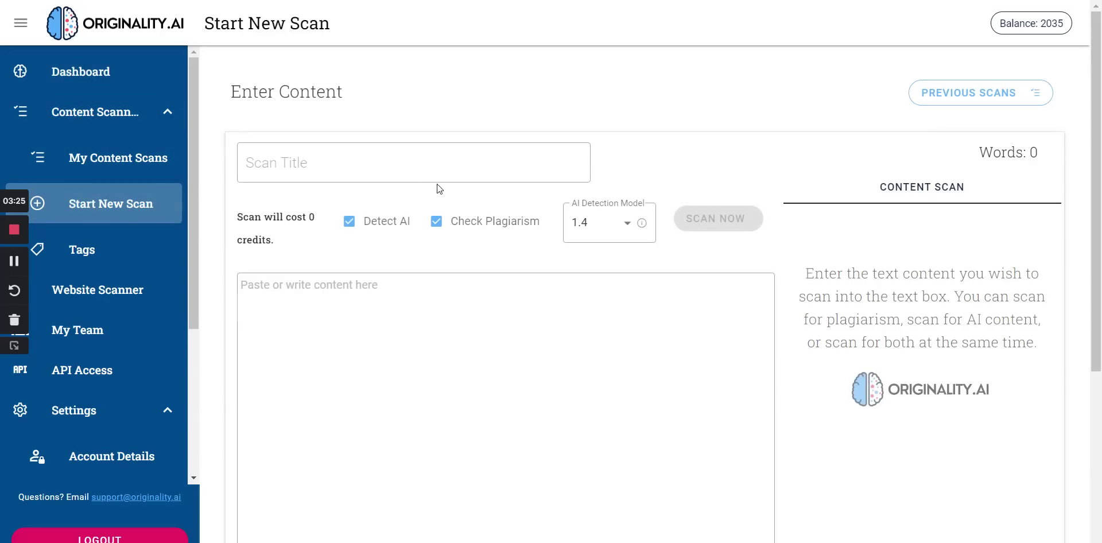
pyautogui.click(345, 309)
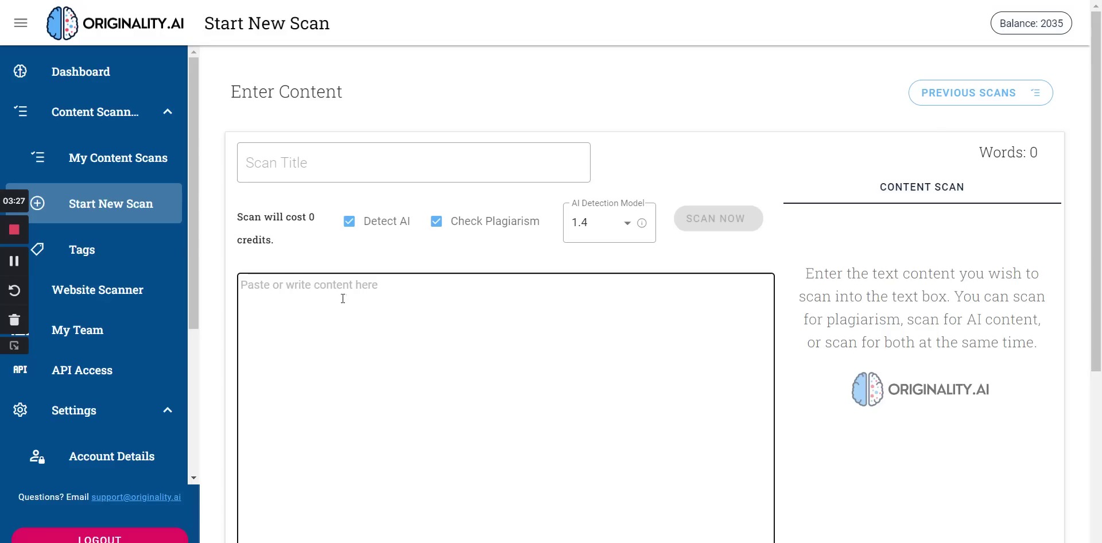
pyautogui.hotkey('ctrl', 'v')
pyautogui.click(319, 170)
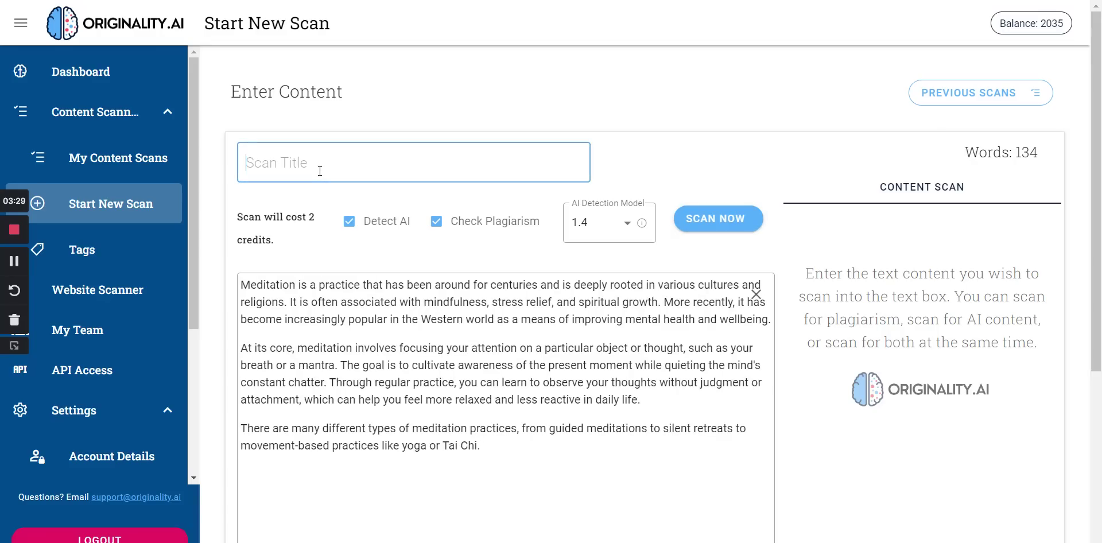
pyautogui.write('Meditation ')
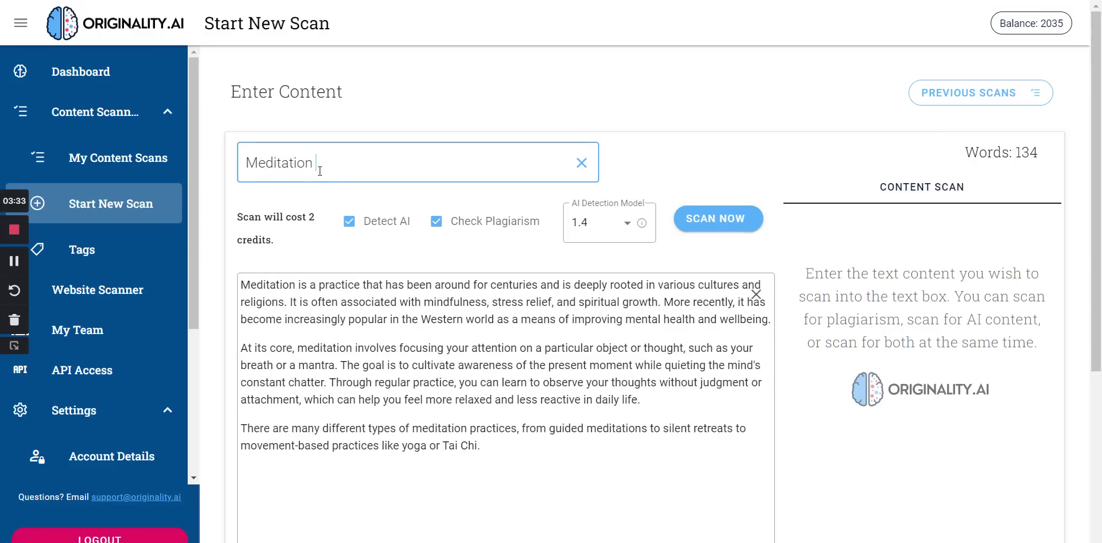
pyautogui.write('Control')
# - Run the scan, which scores 0% Original and 100% AI, then open a blank scan form
pyautogui.click(748, 223)
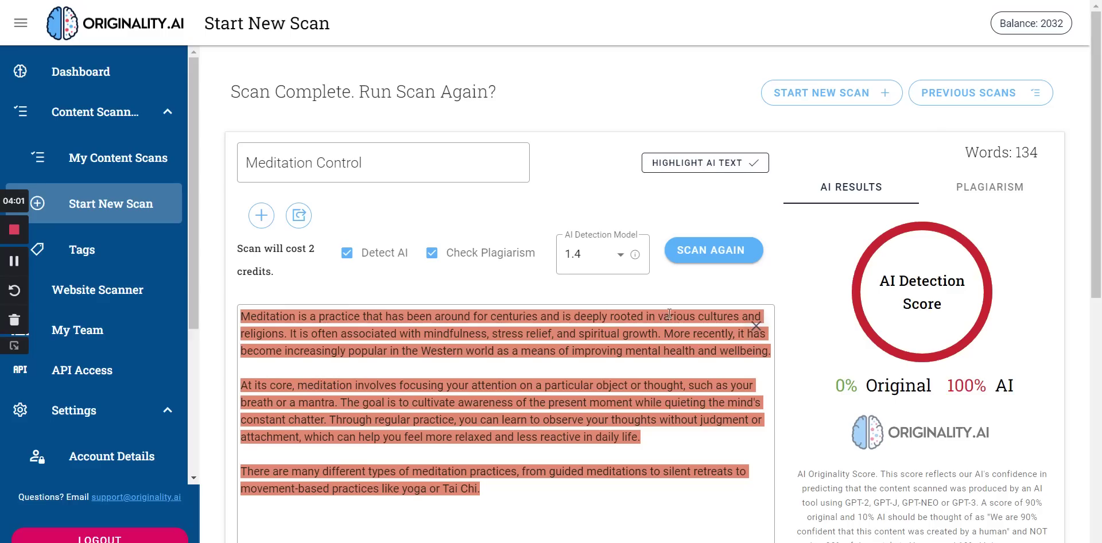
pyautogui.click(116, 205)
pyautogui.click(847, 93)
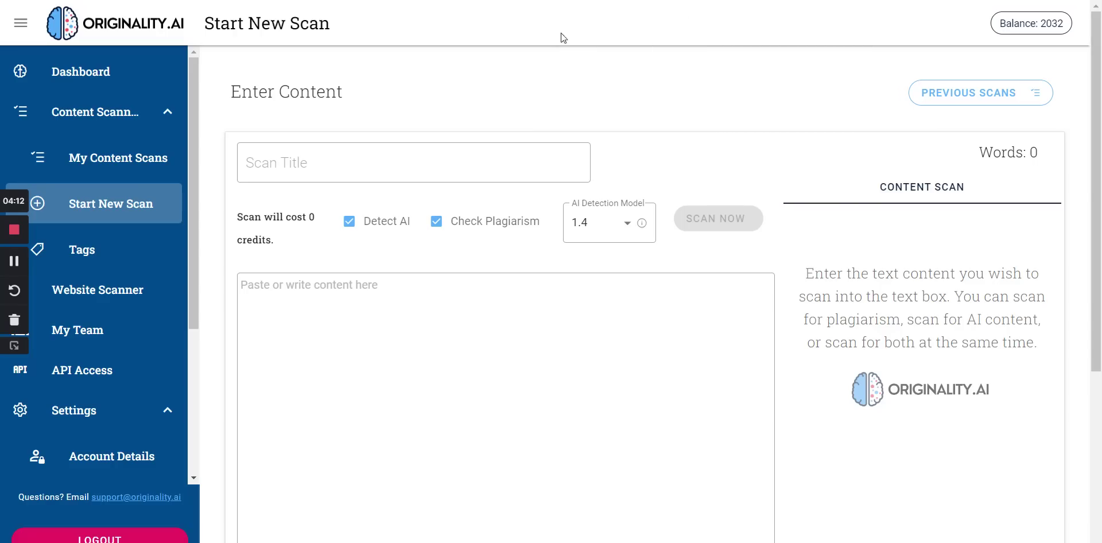
# - Paste the 136-word meditation text into Bypass AI Detection and rewrite it into 177 words
pyautogui.click(568, 6)
pyautogui.click(504, 144)
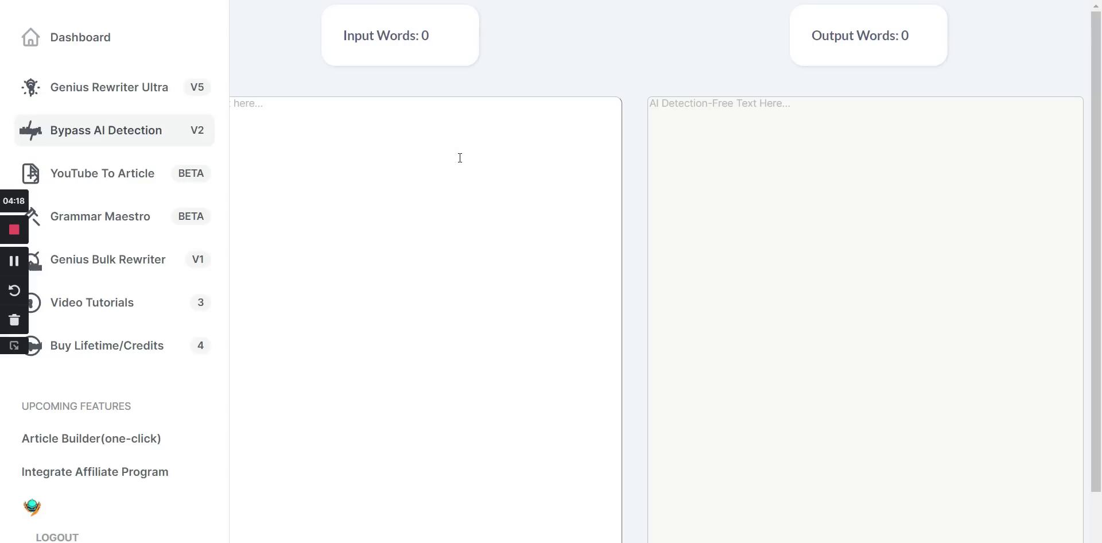
pyautogui.hotkey('ctrl', 'v')
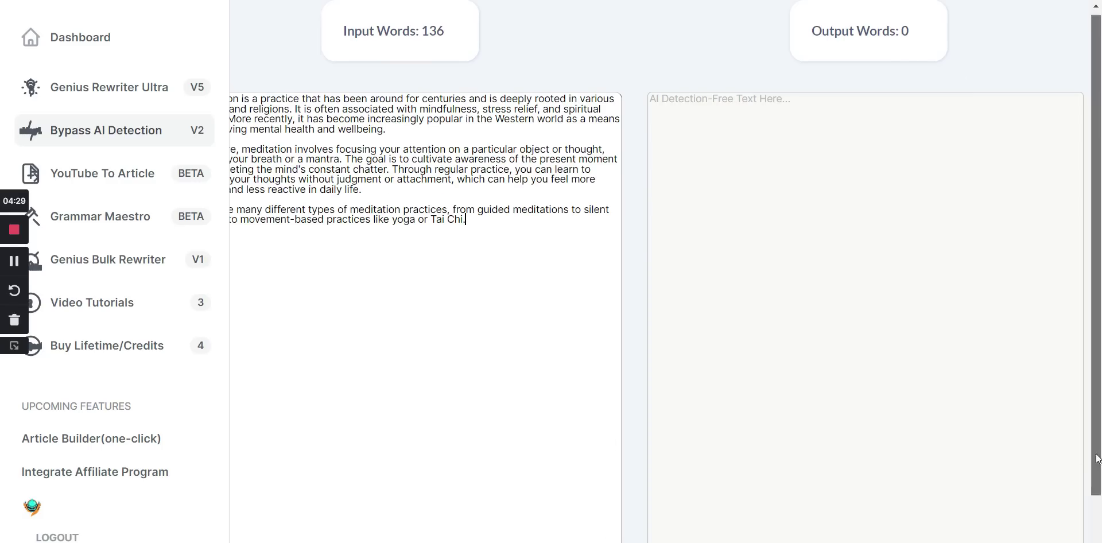
pyautogui.scroll(-2, 611, 516)
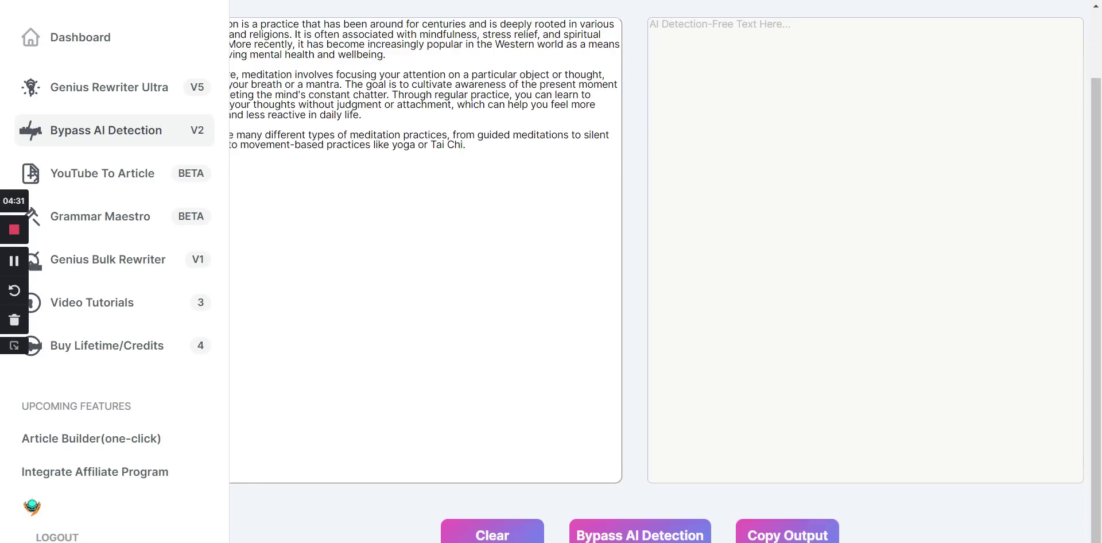
pyautogui.click(648, 535)
pyautogui.scroll(2, 911, 342)
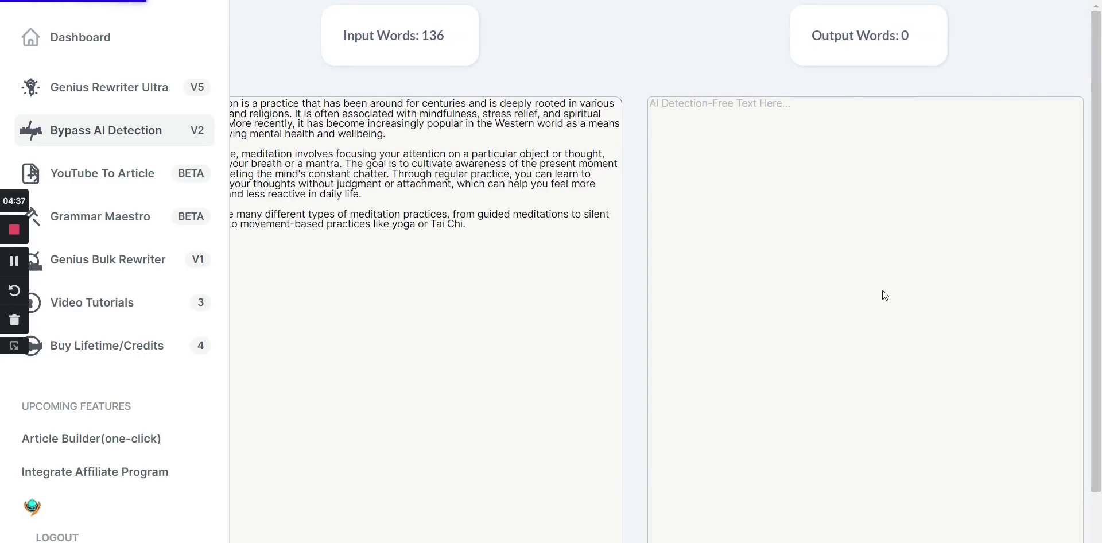
pyautogui.scroll(-2, 850, 279)
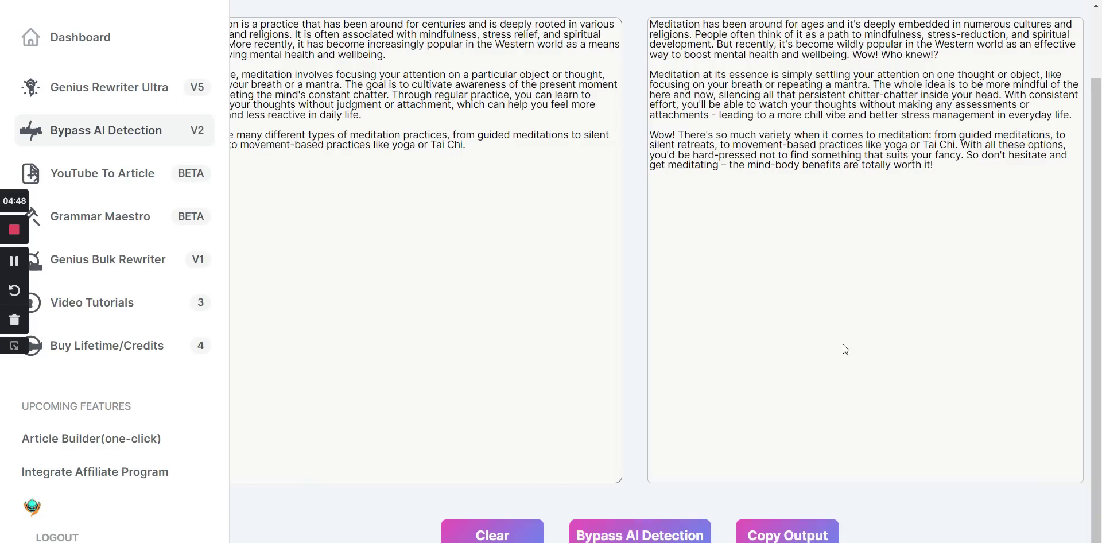
pyautogui.scroll(2, 861, 348)
pyautogui.scroll(-2, 931, 301)
pyautogui.scroll(2, 857, 482)
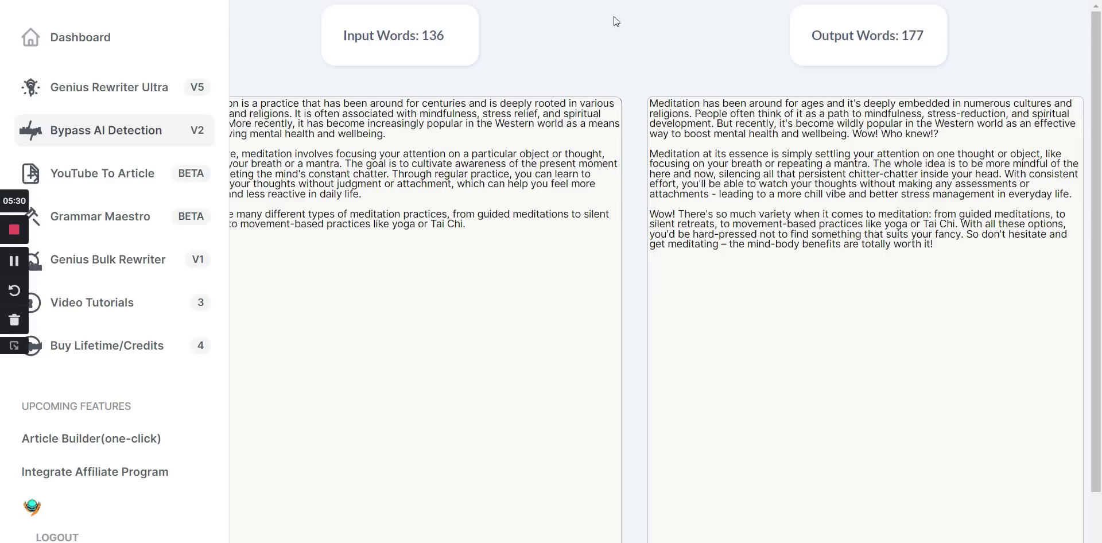
# - Start a new scan of the pasted meditation paragraphs titled 'Rewrite Meditation : Test'
pyautogui.hotkey('ctrl', 'Tab')
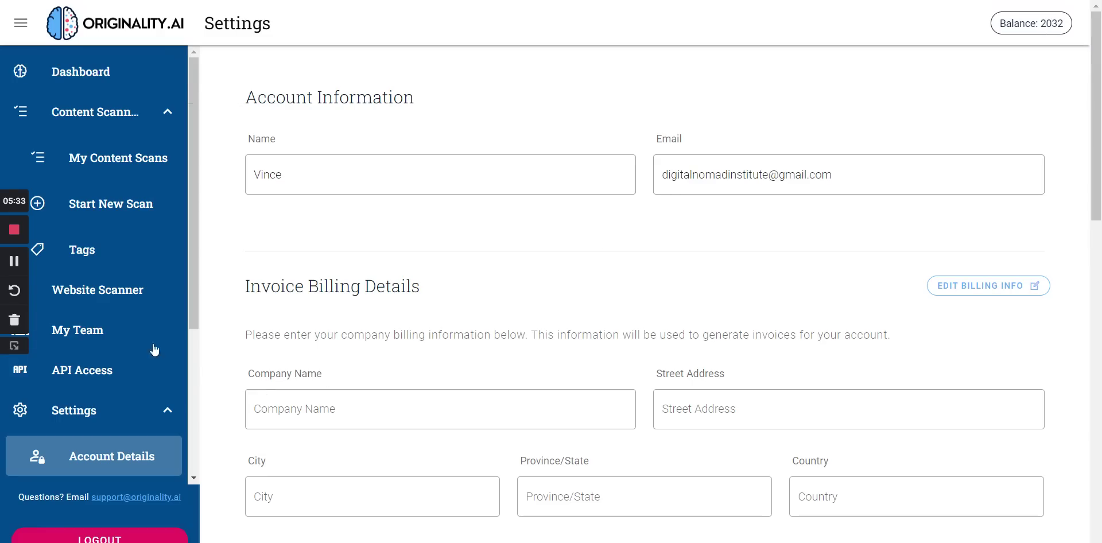
pyautogui.click(128, 212)
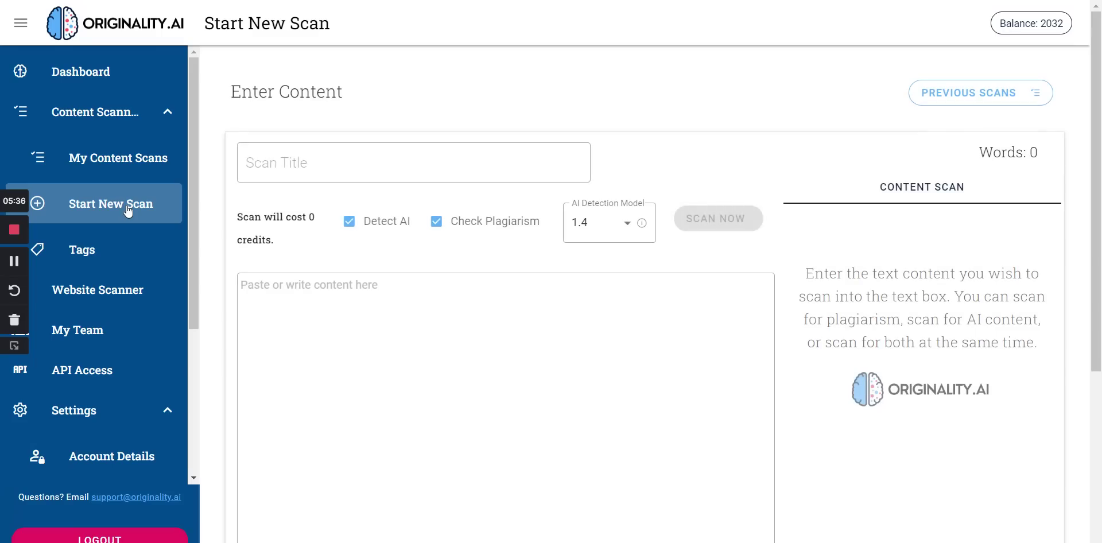
pyautogui.click(405, 303)
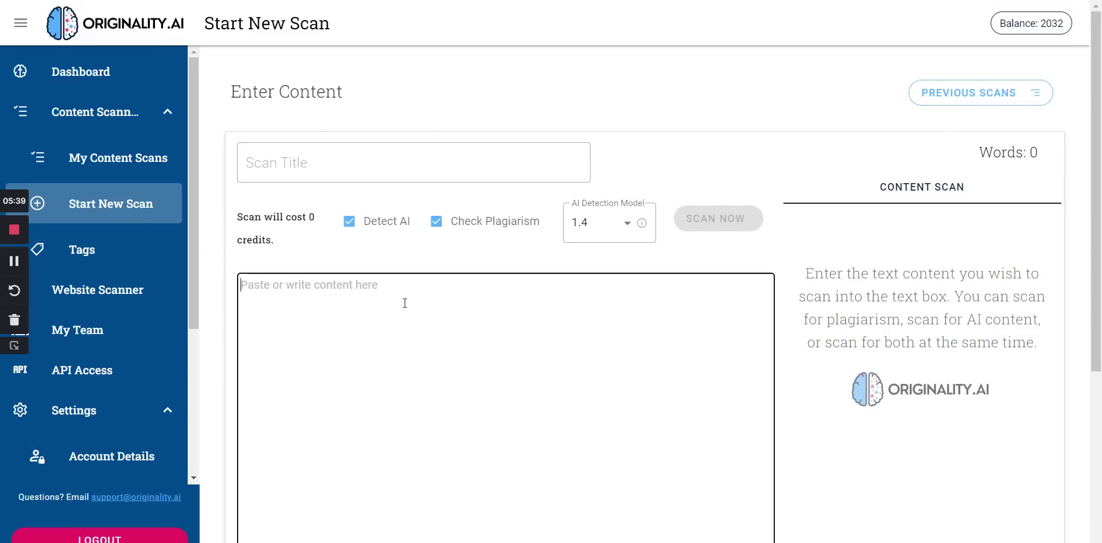
pyautogui.hotkey('ctrl', 'v')
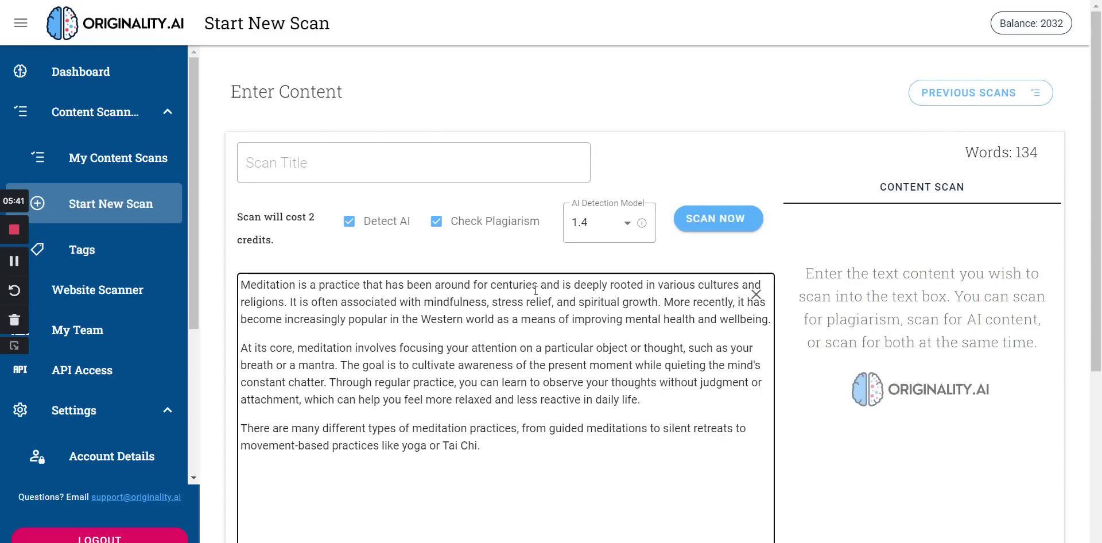
pyautogui.click(383, 162)
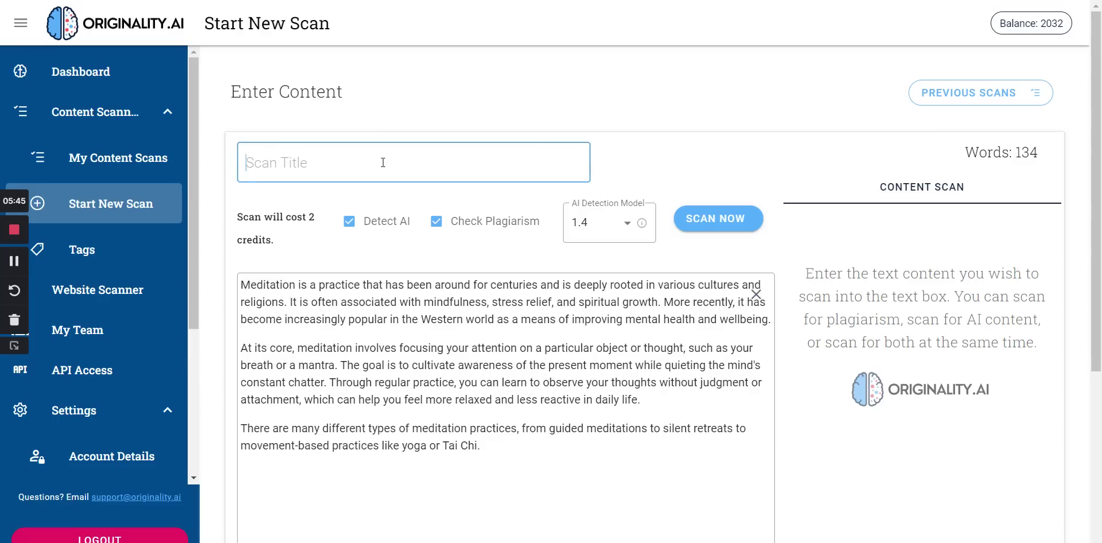
pyautogui.write('Rewrite Med')
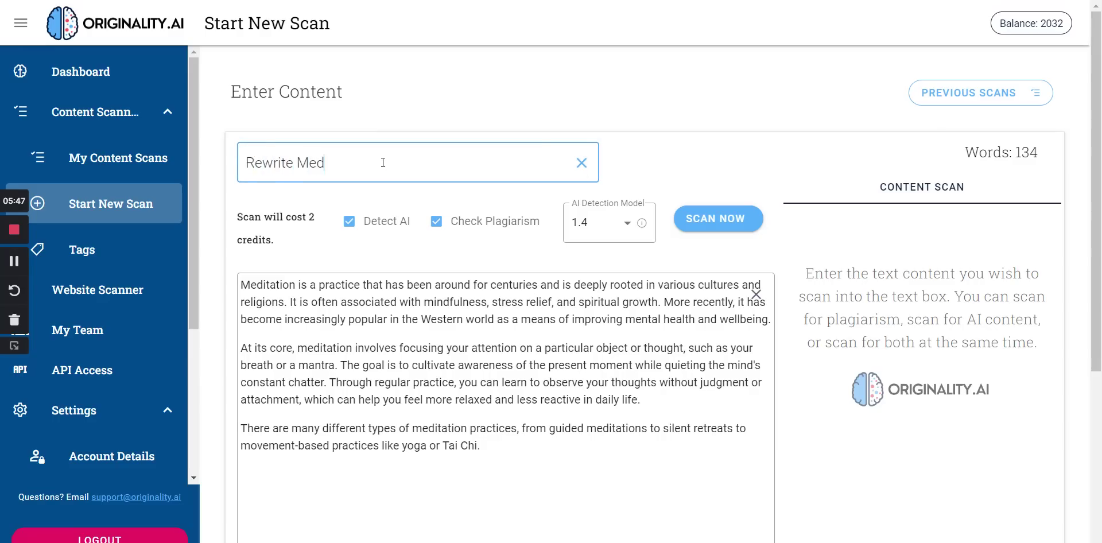
pyautogui.write('itation : Test')
# - Keep AI detection model 1.4 and run the scan, which scores 0% Original and 100% AI
pyautogui.moveTo(645, 228)
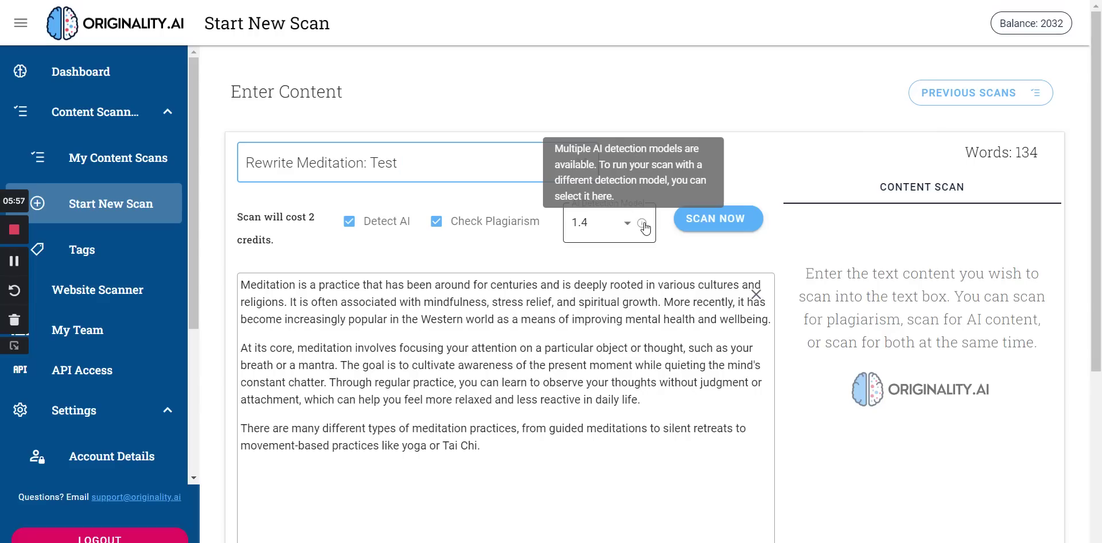
pyautogui.click(632, 229)
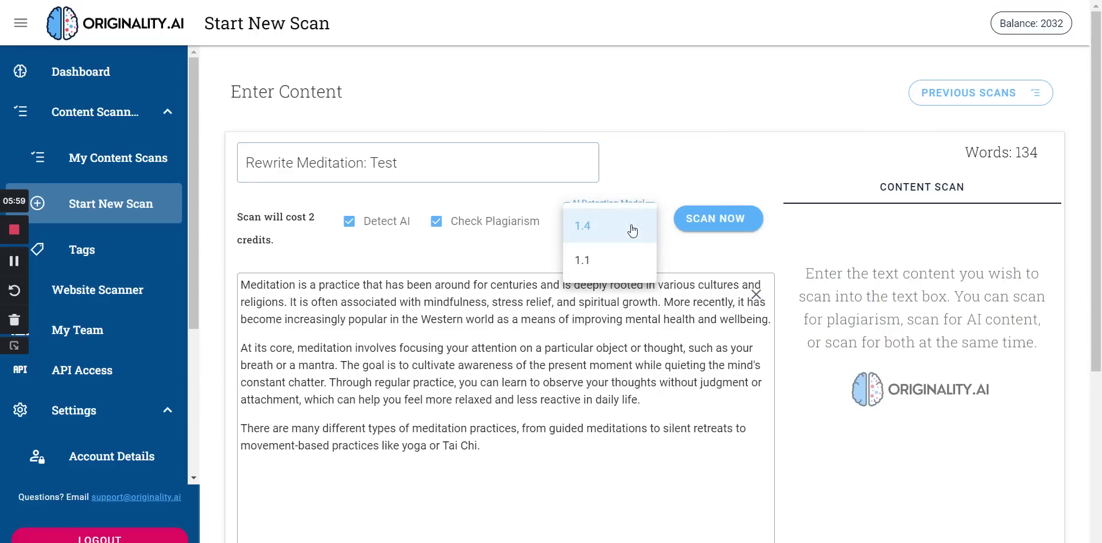
pyautogui.click(702, 131)
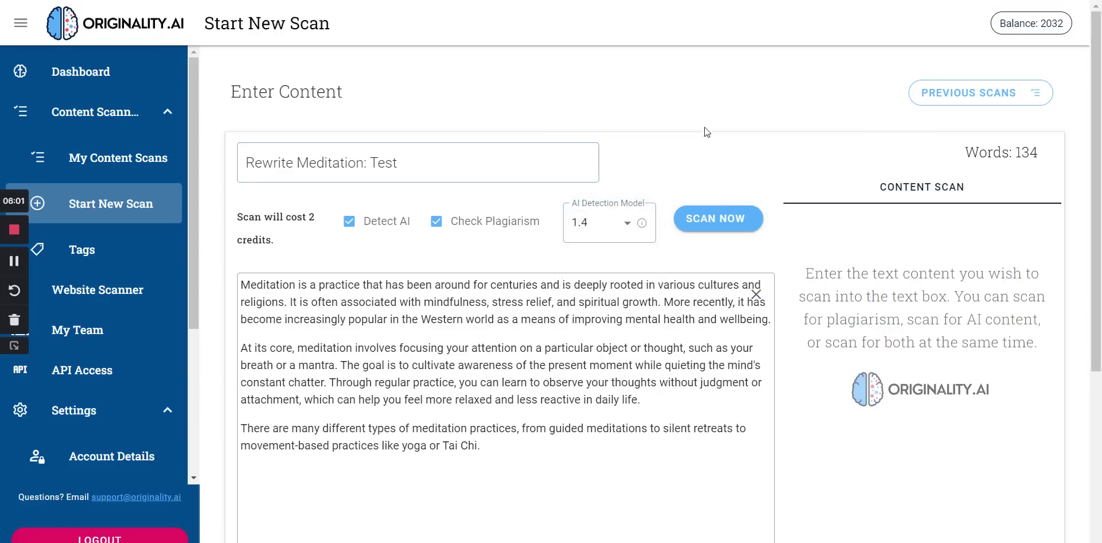
pyautogui.click(737, 215)
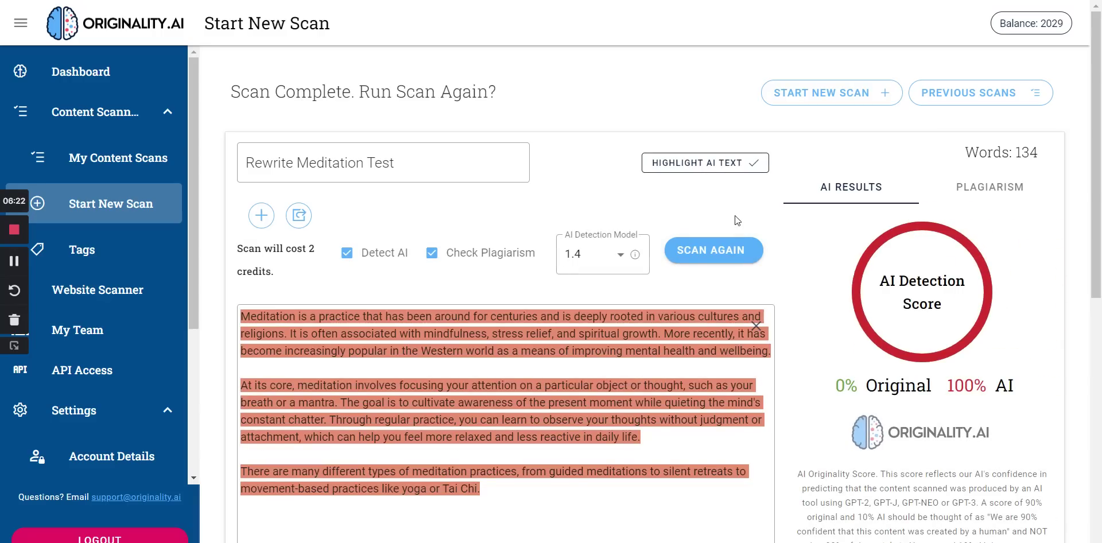
pyautogui.moveTo(1098, 256); pyautogui.dragTo(1100, 330)
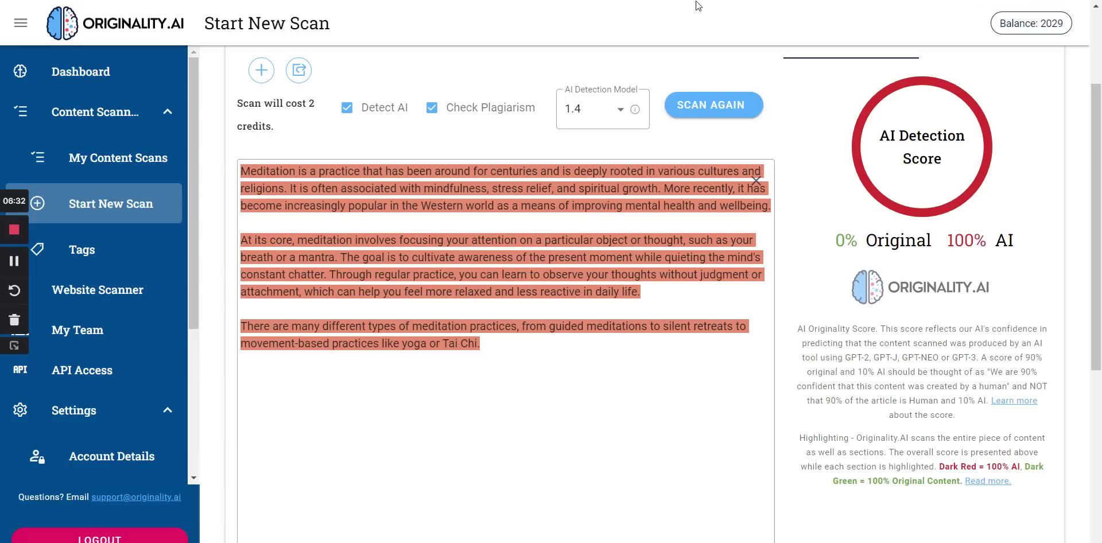
# - Copy the full 177-word rewritten meditation output from the rewriter
pyautogui.hotkey('ctrl', 'Tab')
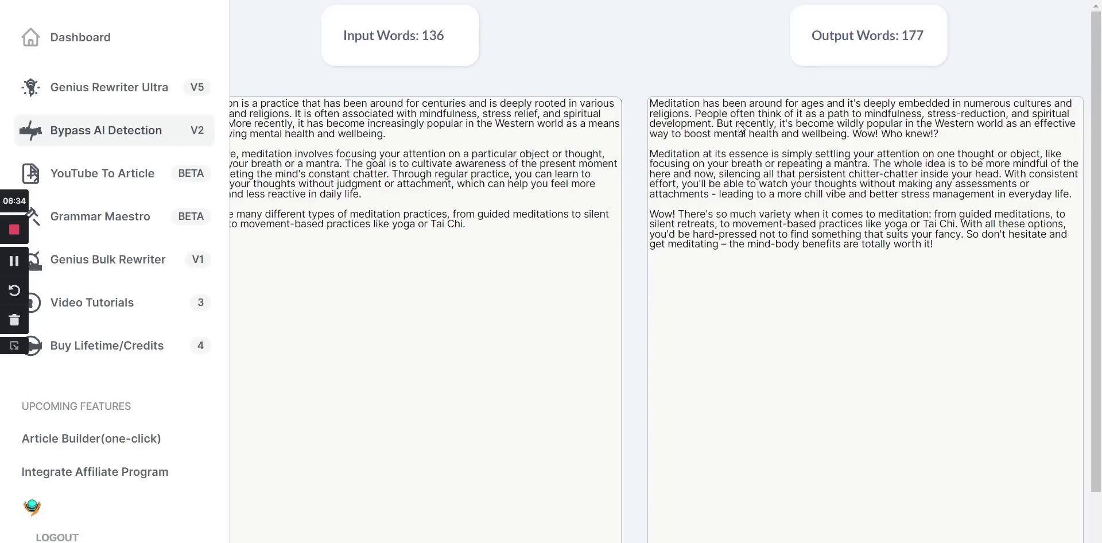
pyautogui.moveTo(959, 246); pyautogui.dragTo(653, 102)
pyautogui.rightClick(717, 122)
pyautogui.click(746, 132)
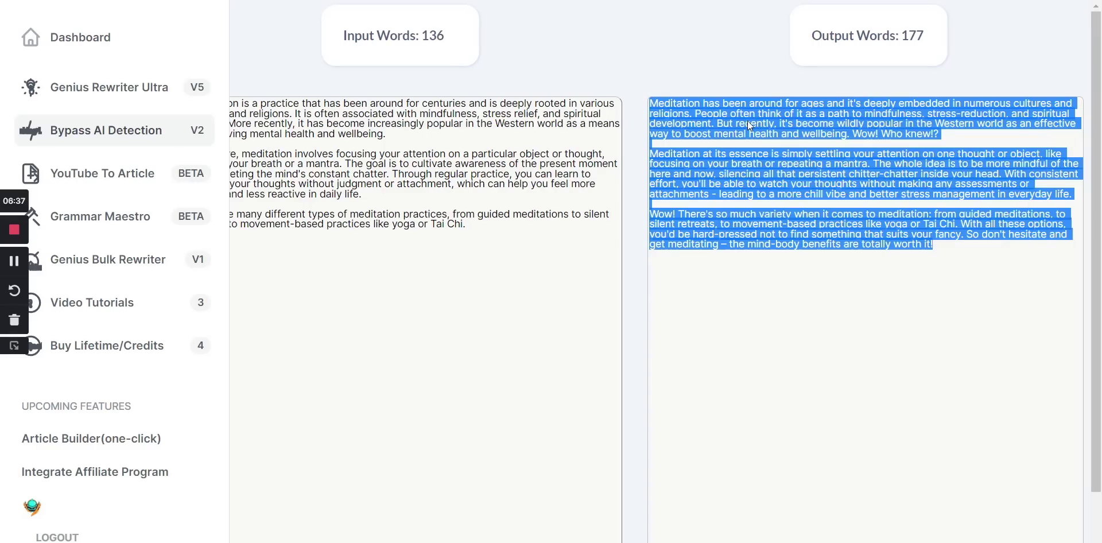
pyautogui.rightClick(748, 122)
pyautogui.click(767, 132)
pyautogui.rightClick(759, 108)
pyautogui.click(775, 128)
# - Clear the scan's content box, paste the rewritten text, and scan it again
pyautogui.click(574, 2)
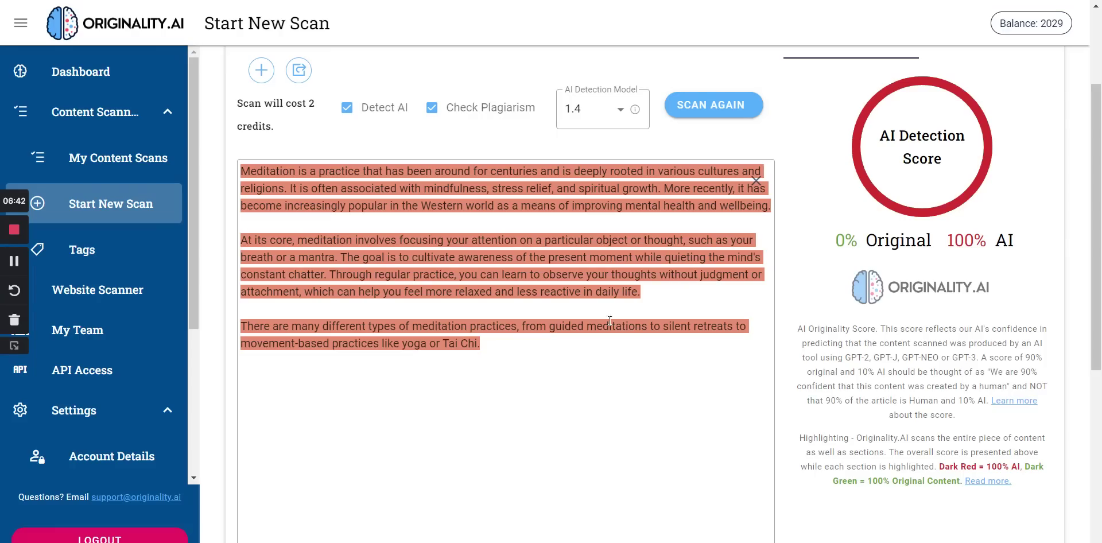
pyautogui.scroll(3, 708, 114)
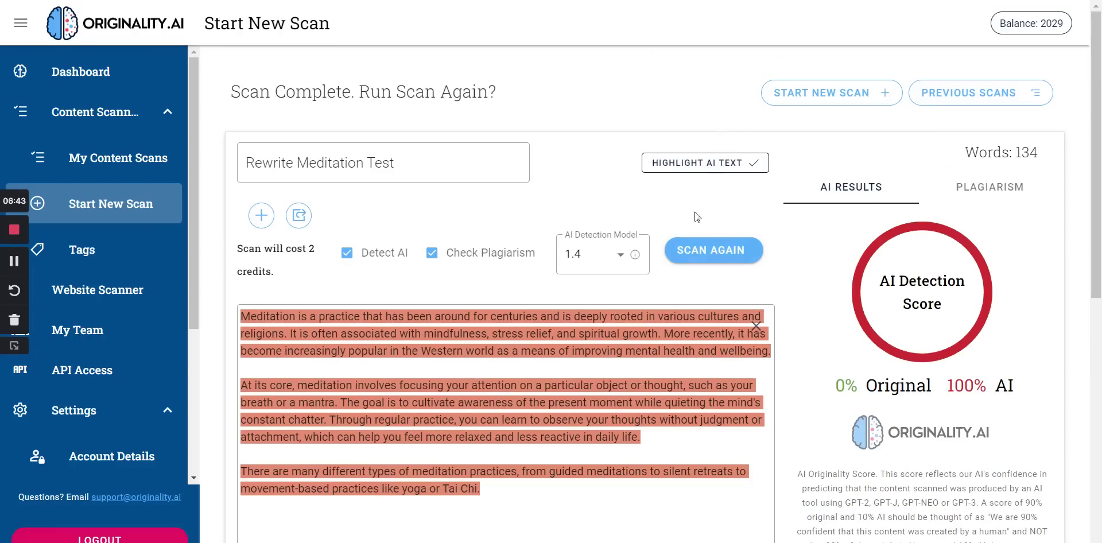
pyautogui.click(756, 325)
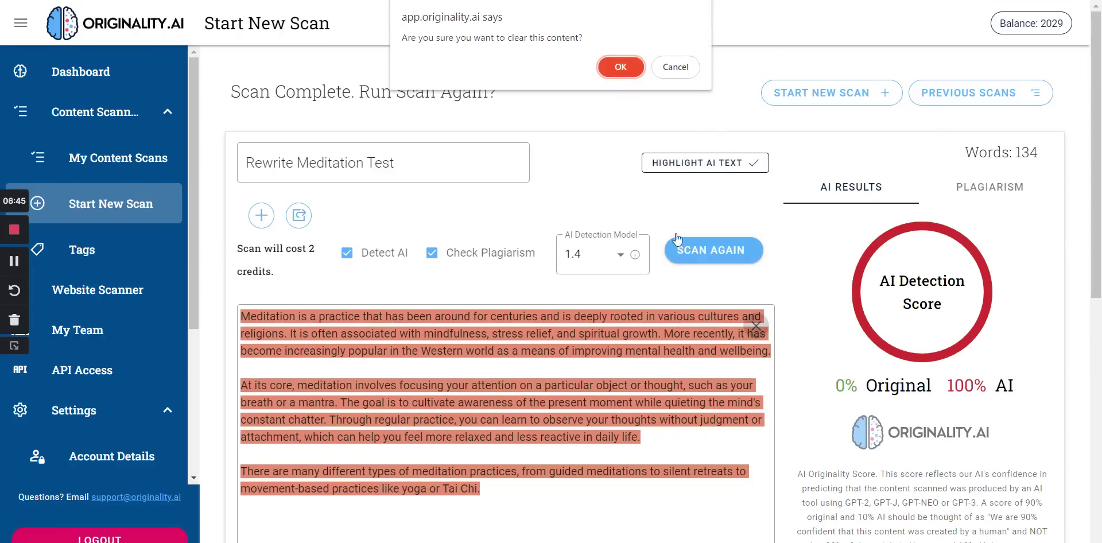
pyautogui.click(621, 67)
pyautogui.click(294, 330)
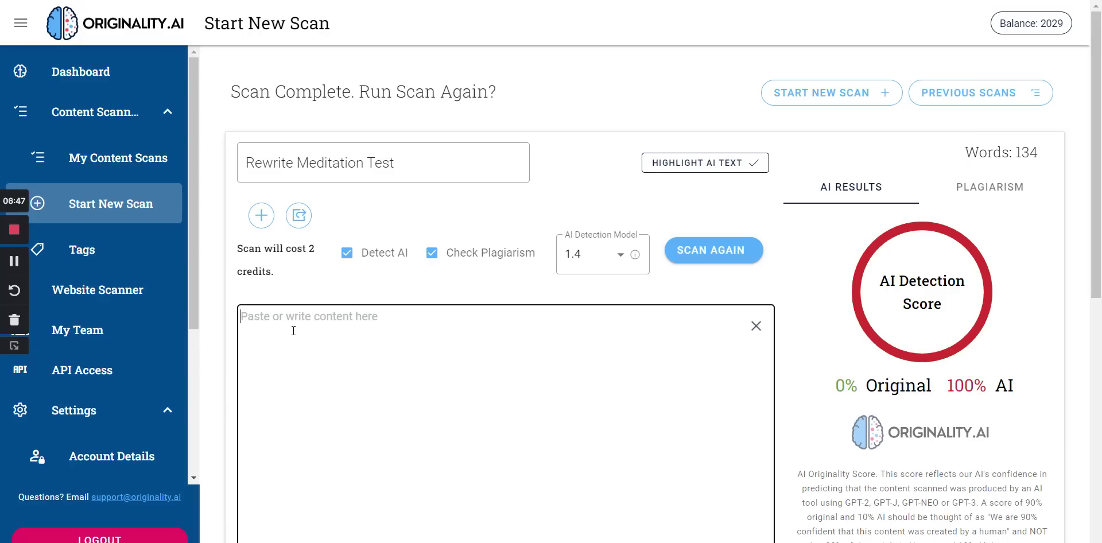
pyautogui.hotkey('ctrl', 'v')
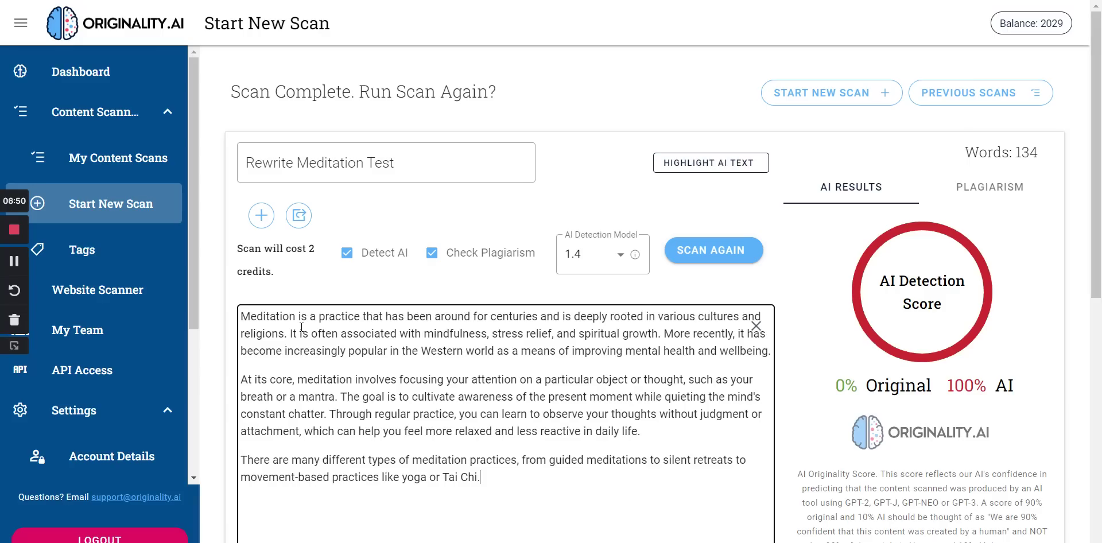
pyautogui.click(730, 250)
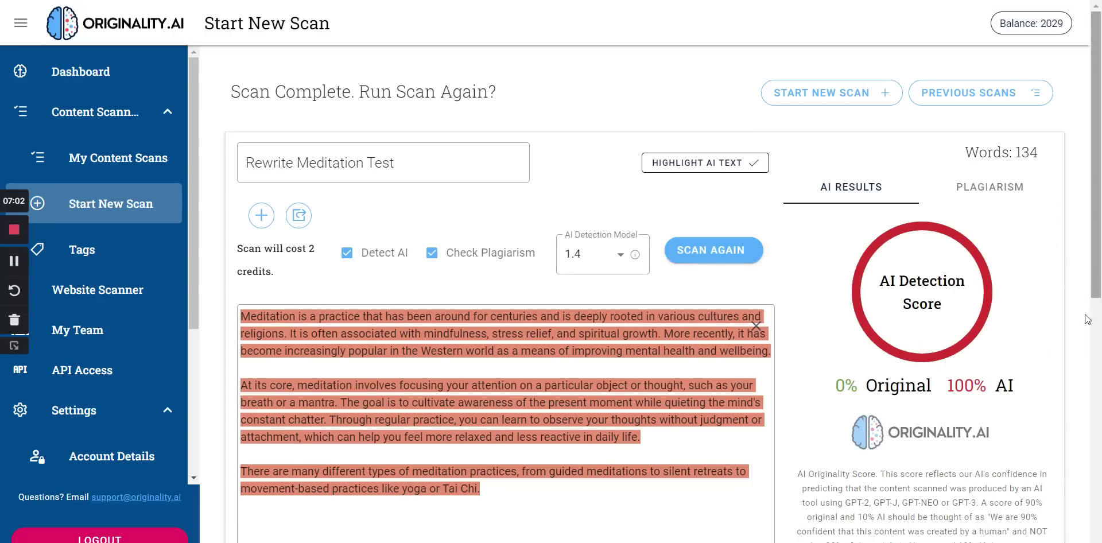
# - Review the PLAGIARISM and AI RESULTS tabs, showing 0% plagiarized and 100% AI
pyautogui.click(1005, 198)
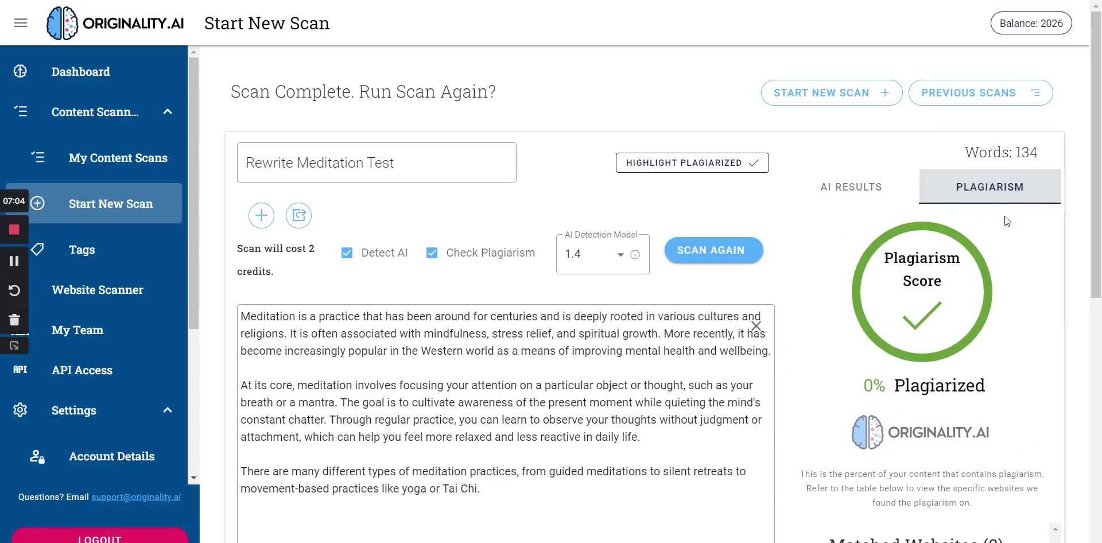
pyautogui.click(878, 197)
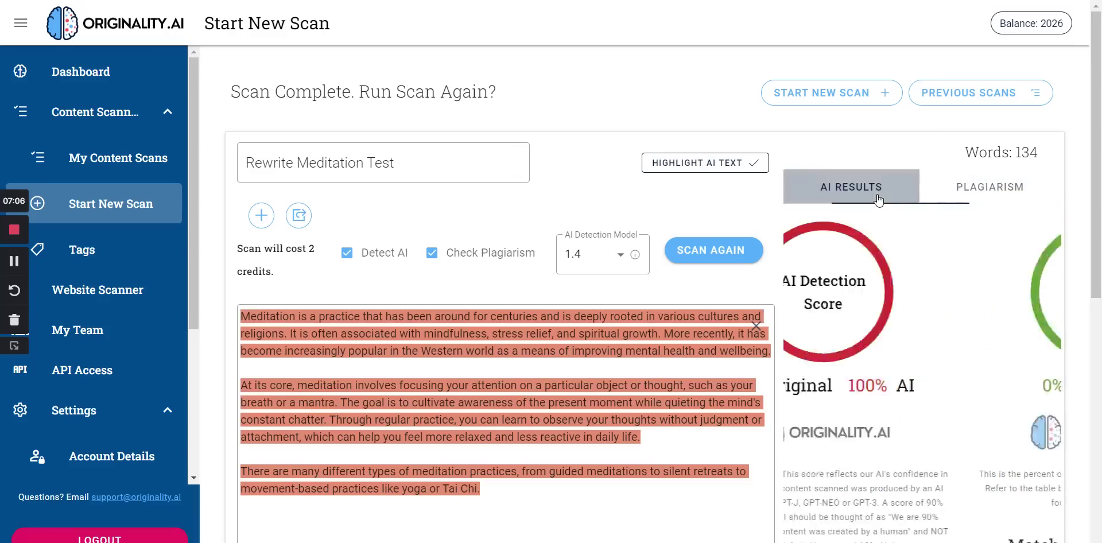
pyautogui.moveTo(1100, 218); pyautogui.dragTo(1100, 262)
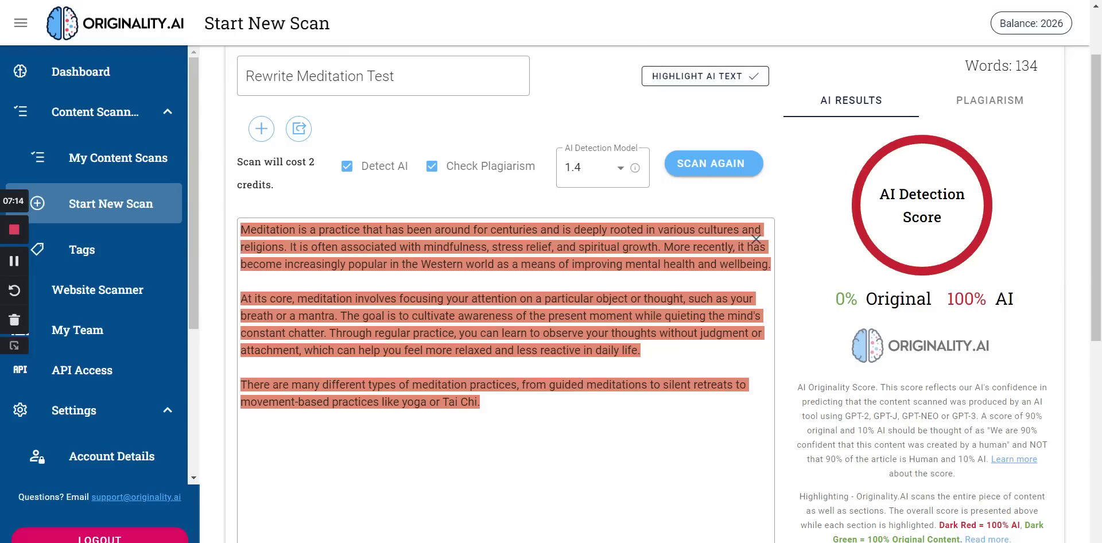
pyautogui.hotkey('ctrl', 'Tab')
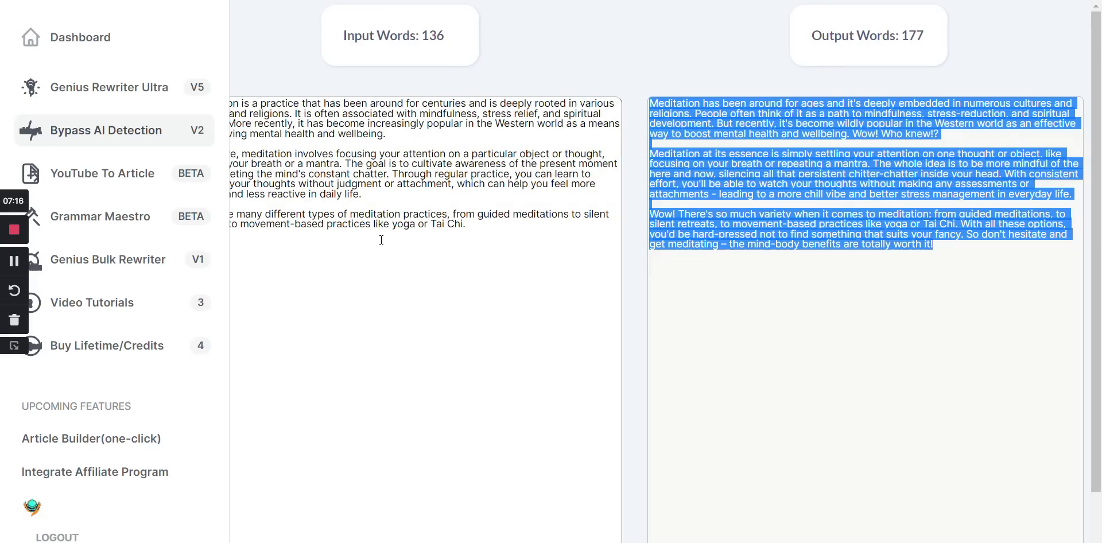
pyautogui.click(386, 237)
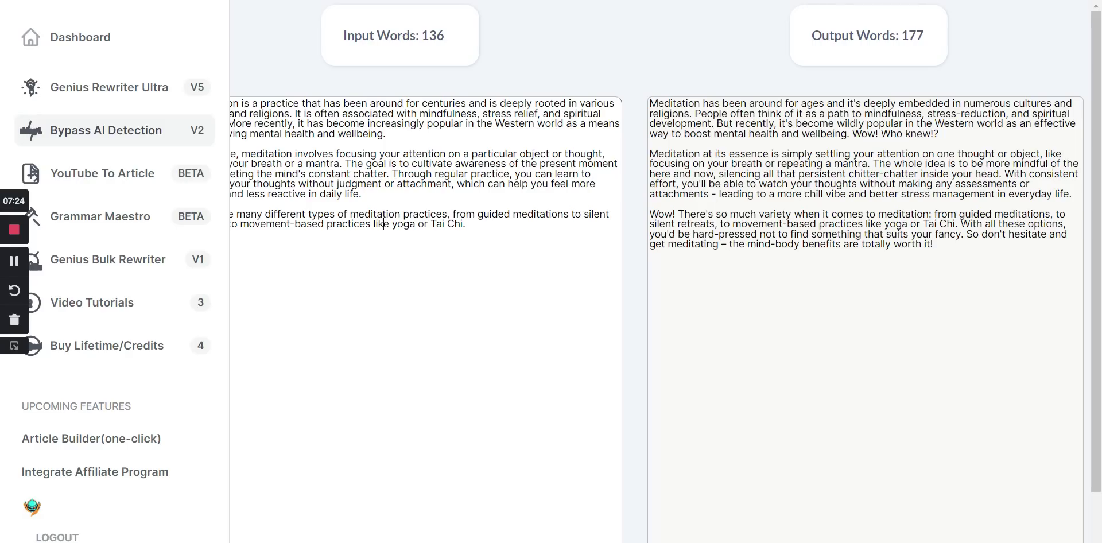
pyautogui.click(741, 2)
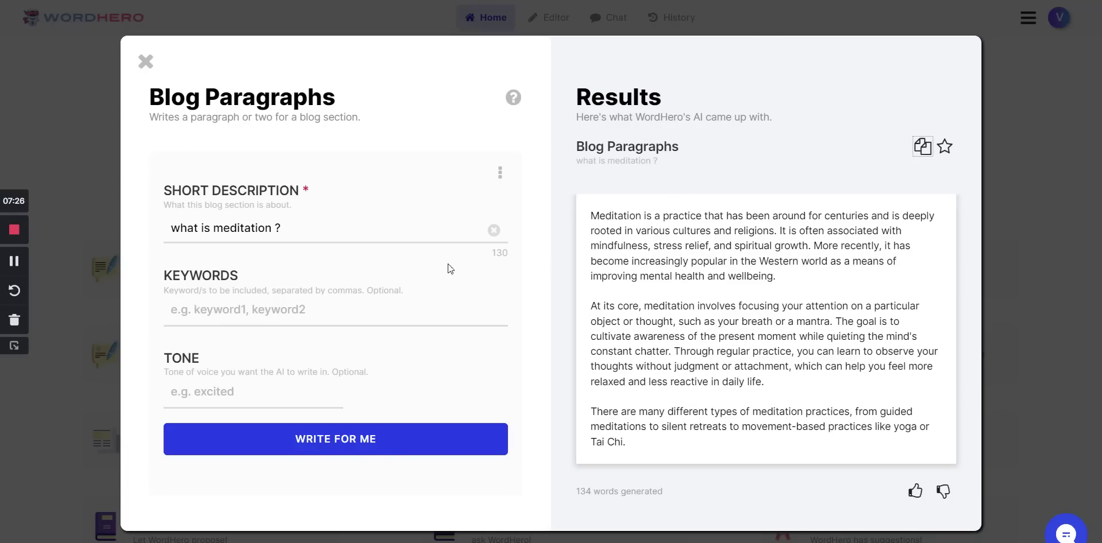
# - Replace the Blog Paragraphs short description with 'How to gain weight'
pyautogui.click(337, 225)
pyautogui.moveTo(276, 228); pyautogui.dragTo(97, 232)
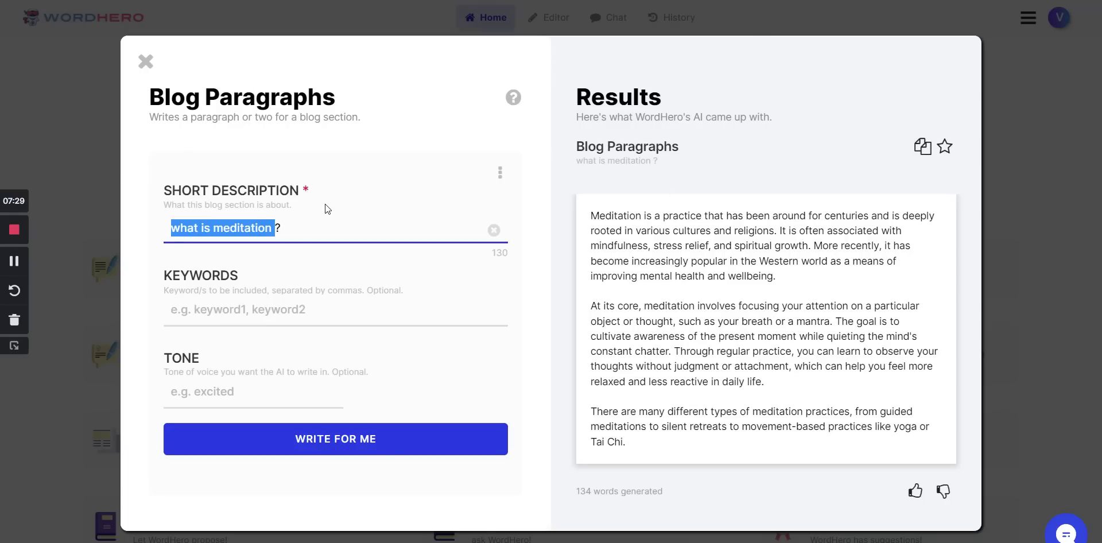
pyautogui.write('How')
pyautogui.press('BackSpace')
pyautogui.press('BackSpace')
pyautogui.press('BackSpace')
pyautogui.write('o')
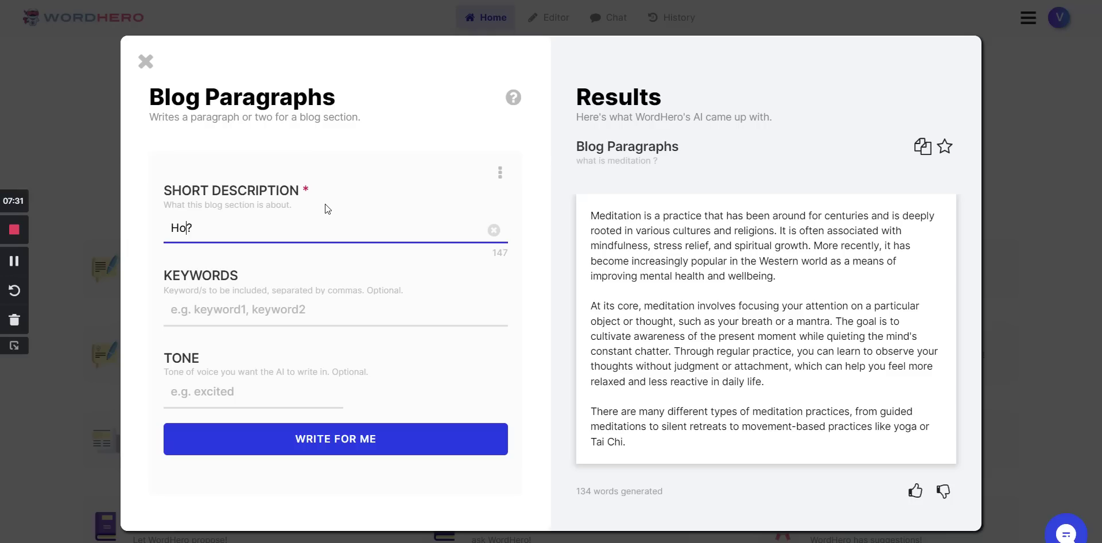
pyautogui.write('w to gain weight')
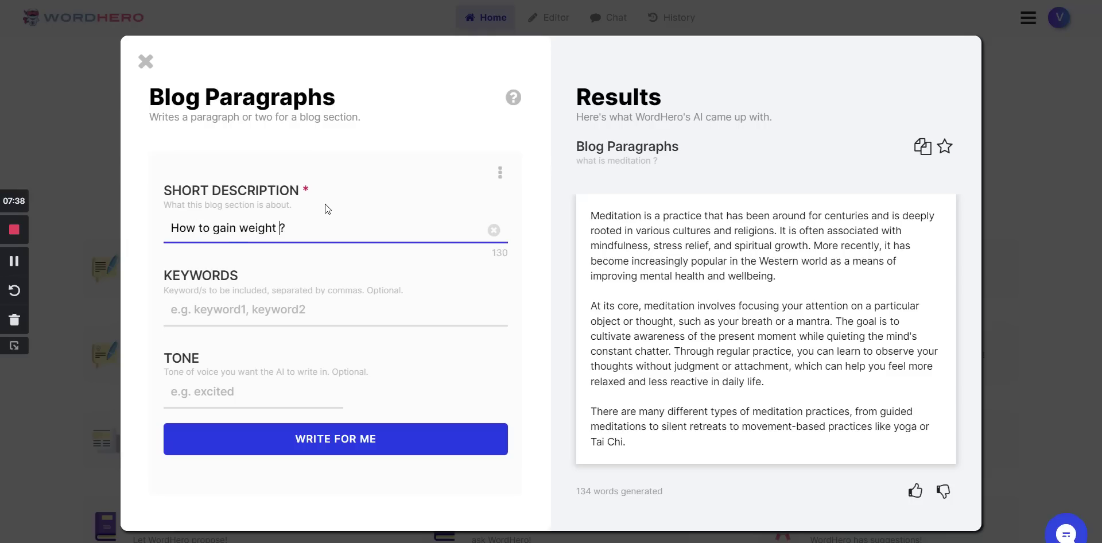
# - Generate the weight-gain blog paragraphs and copy them
pyautogui.click(305, 438)
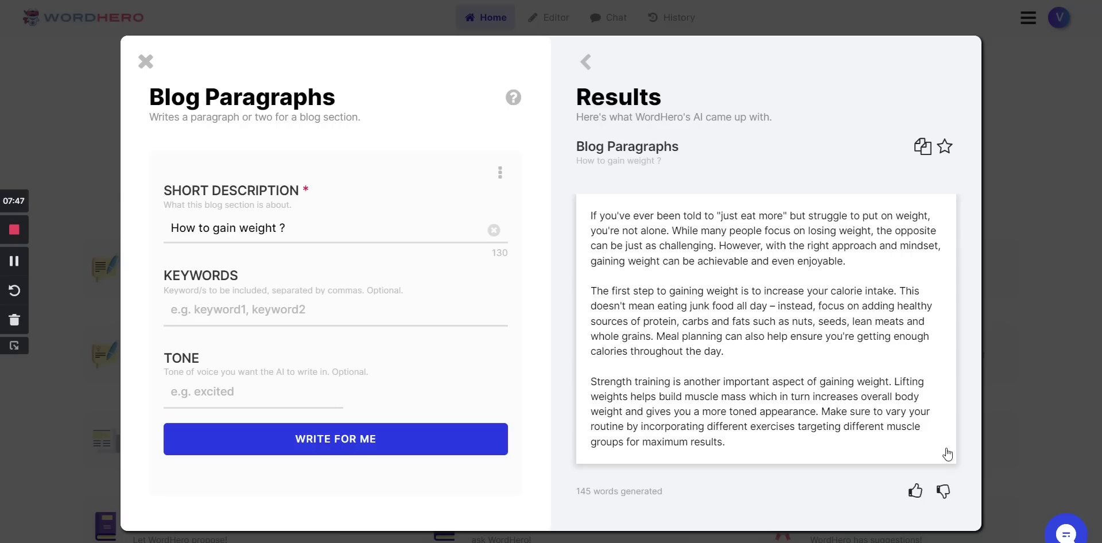
pyautogui.click(924, 148)
pyautogui.hotkey('ctrl', 'Tab')
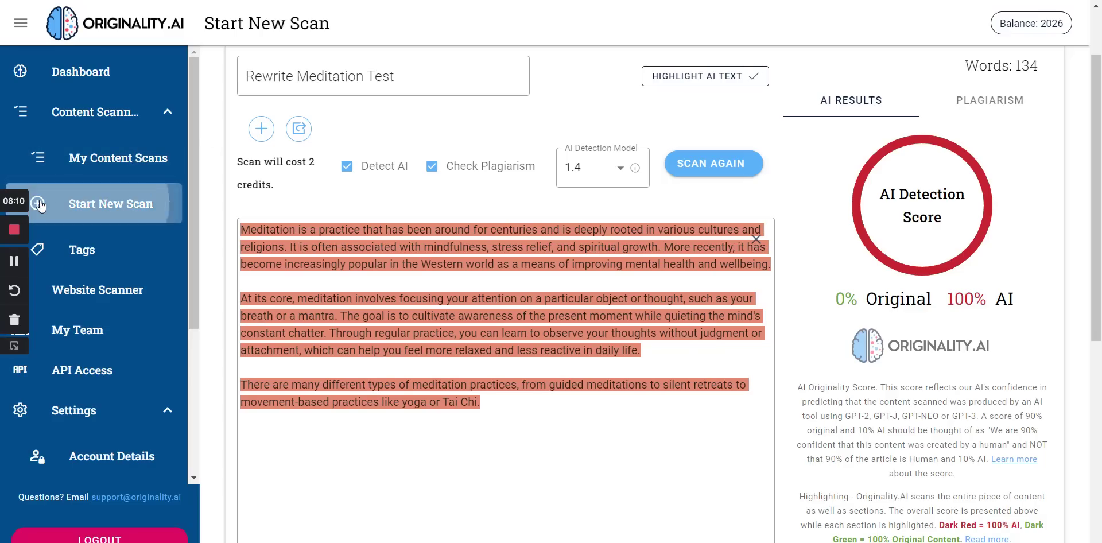
# - Open a new Originality.AI scan and paste the 145-word weight-gain article into its content box
pyautogui.click(156, 159)
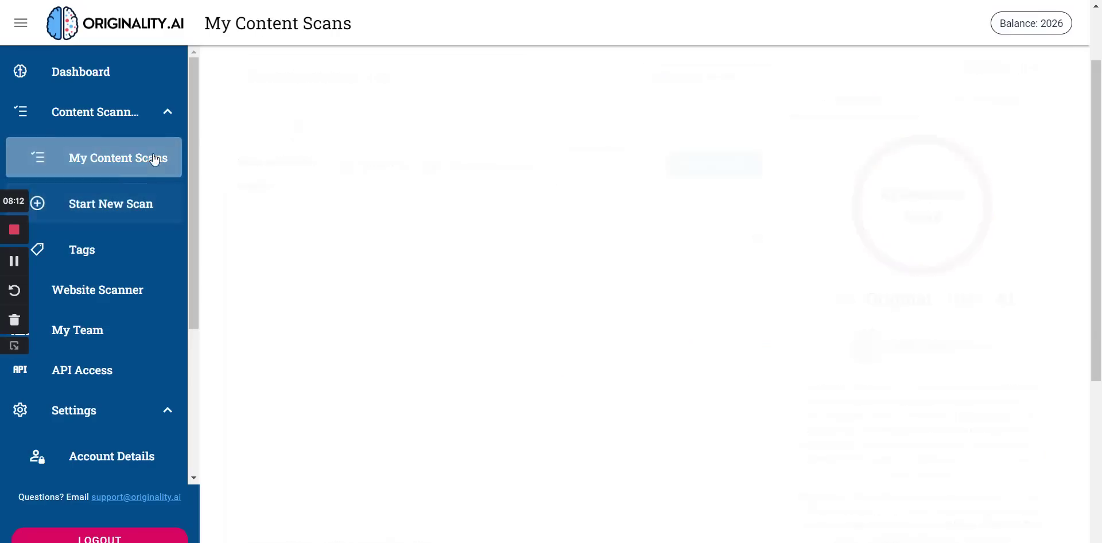
pyautogui.click(117, 210)
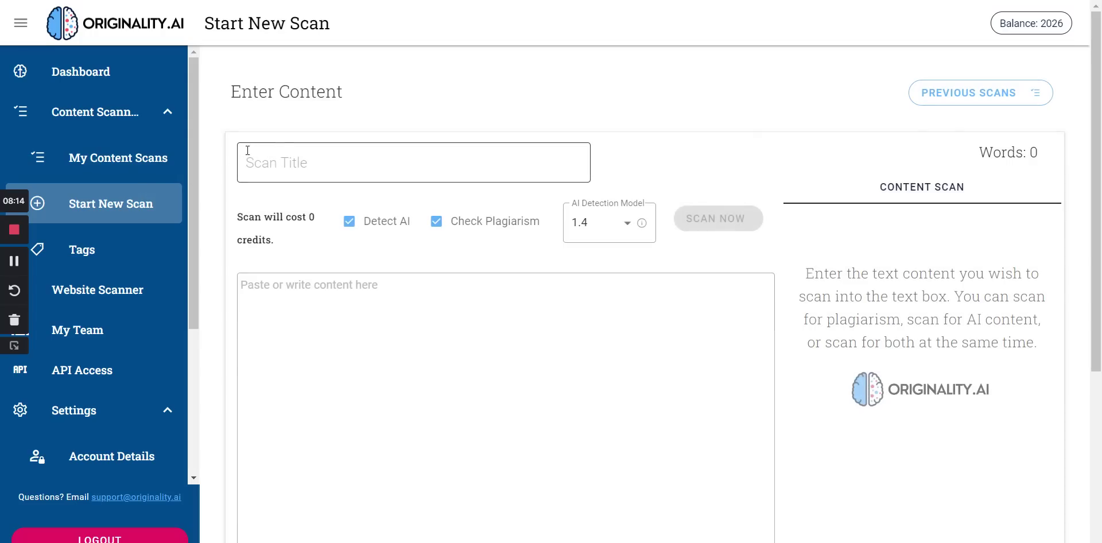
pyautogui.click(337, 292)
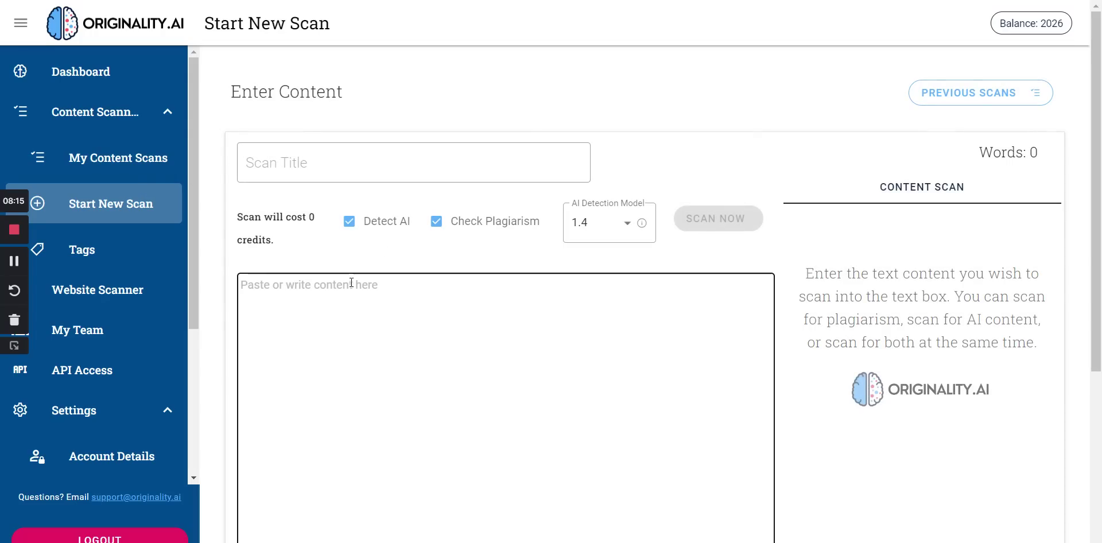
pyautogui.hotkey('ctrl', 'v')
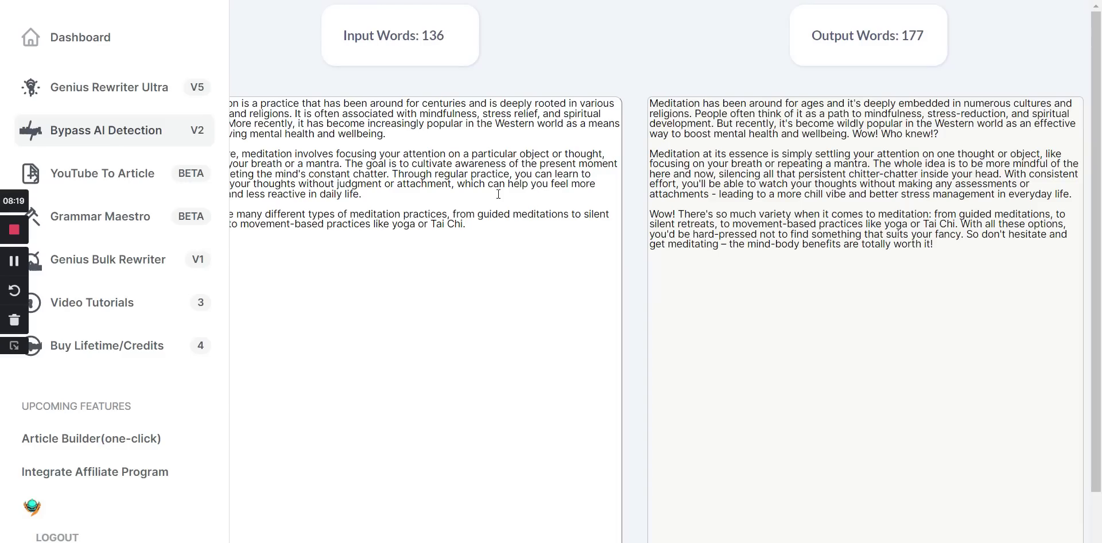
# - Replace the rewriter's meditation input with the 146-word weight-gain article
pyautogui.moveTo(467, 225); pyautogui.dragTo(184, 51)
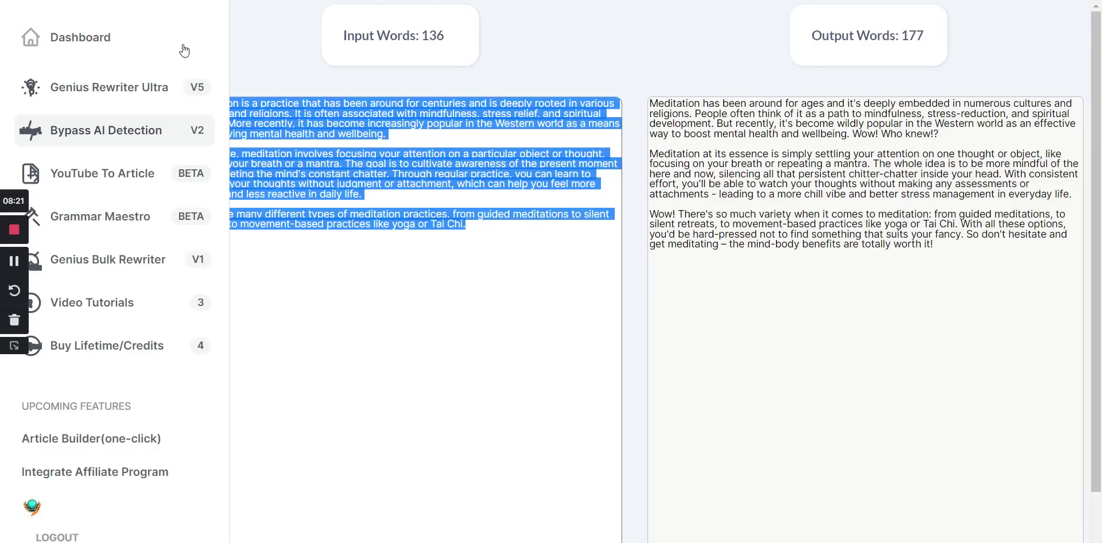
pyautogui.hotkey('ctrl', 'v')
pyautogui.moveTo(425, 223); pyautogui.dragTo(58, 47)
pyautogui.click(460, 241)
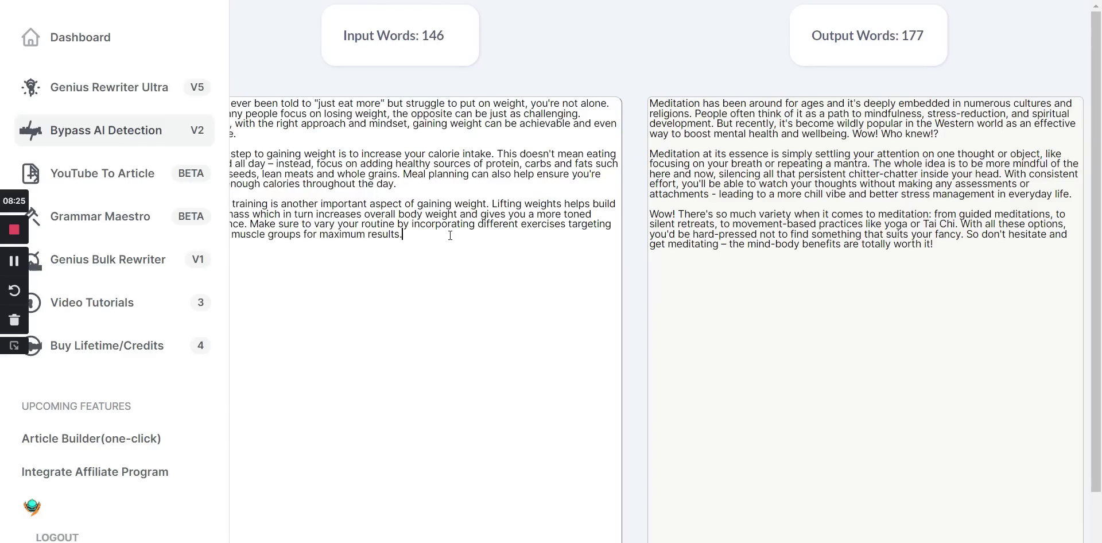
pyautogui.hotkey('ctrl', 'a')
pyautogui.press('BackSpace')
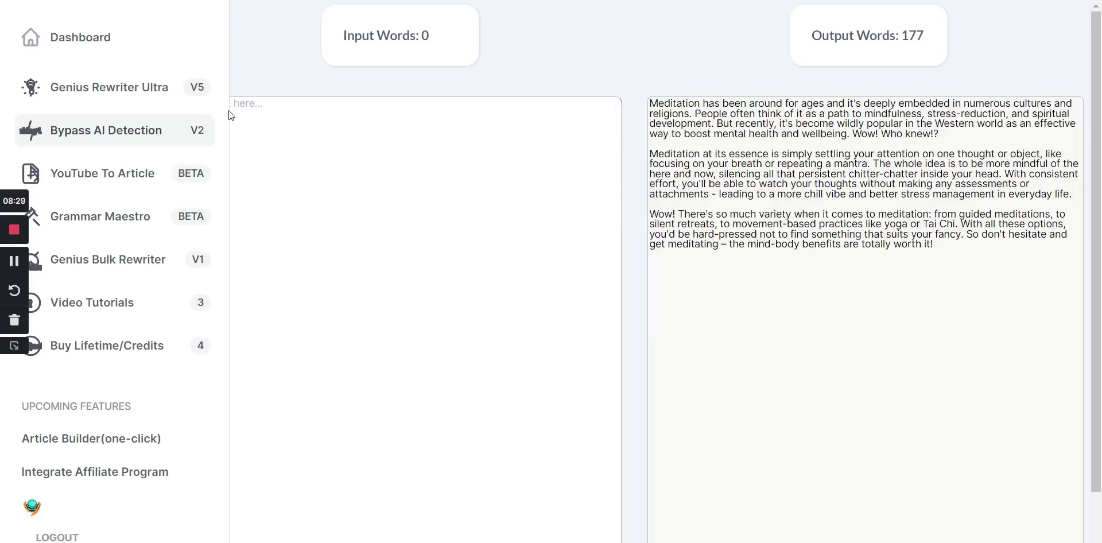
pyautogui.hotkey('ctrl', 'v')
pyautogui.scroll(-2, 785, 266)
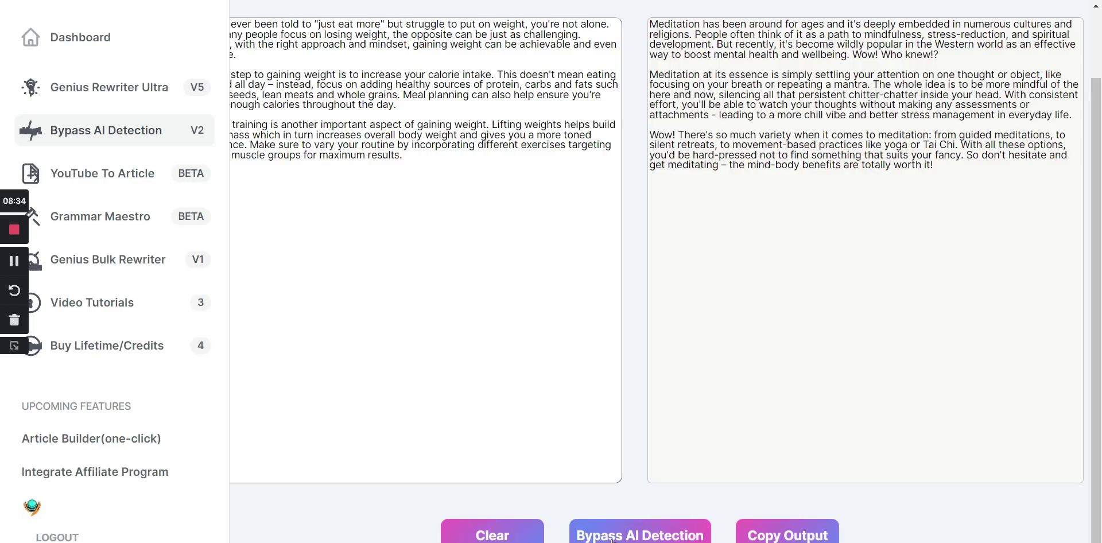
pyautogui.scroll(2, 611, 534)
pyautogui.scroll(-2, 551, 511)
pyautogui.scroll(2, 933, 240)
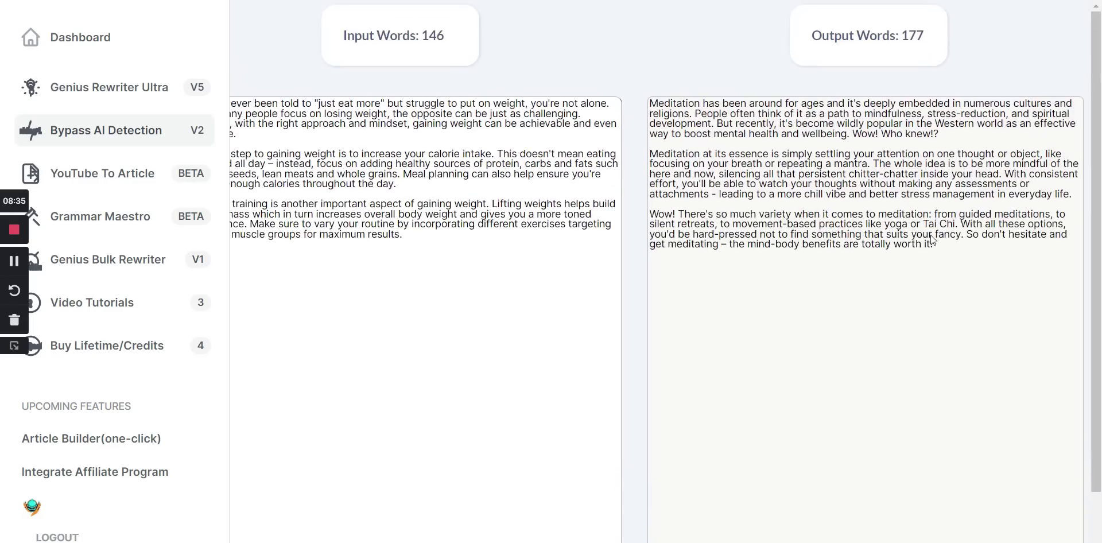
# - Rewrite the weight-gain article with Bypass AI Detection into a 152-word version
pyautogui.moveTo(941, 242); pyautogui.dragTo(632, 19)
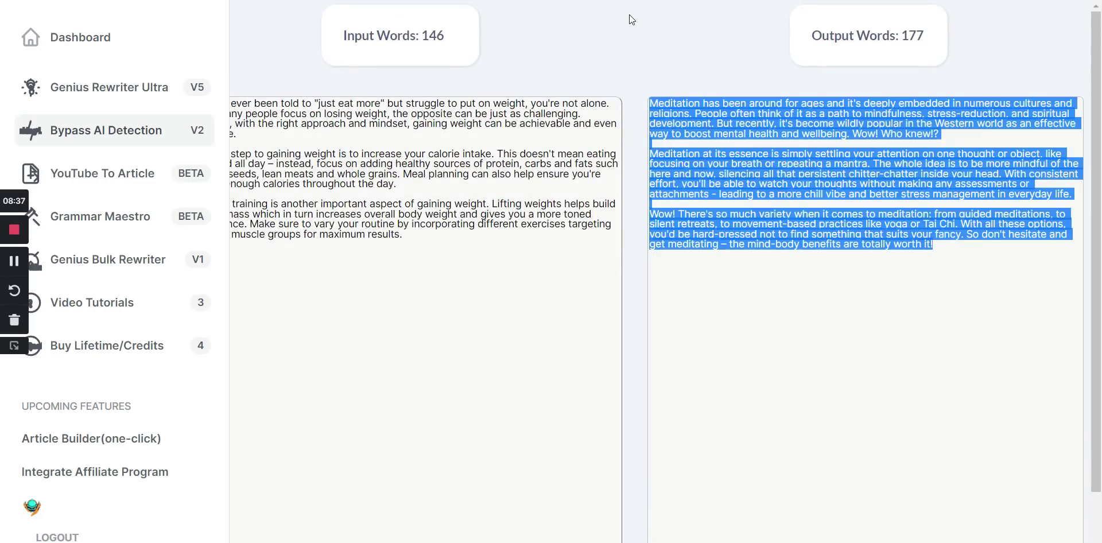
pyautogui.scroll(-2, 744, 312)
pyautogui.click(641, 529)
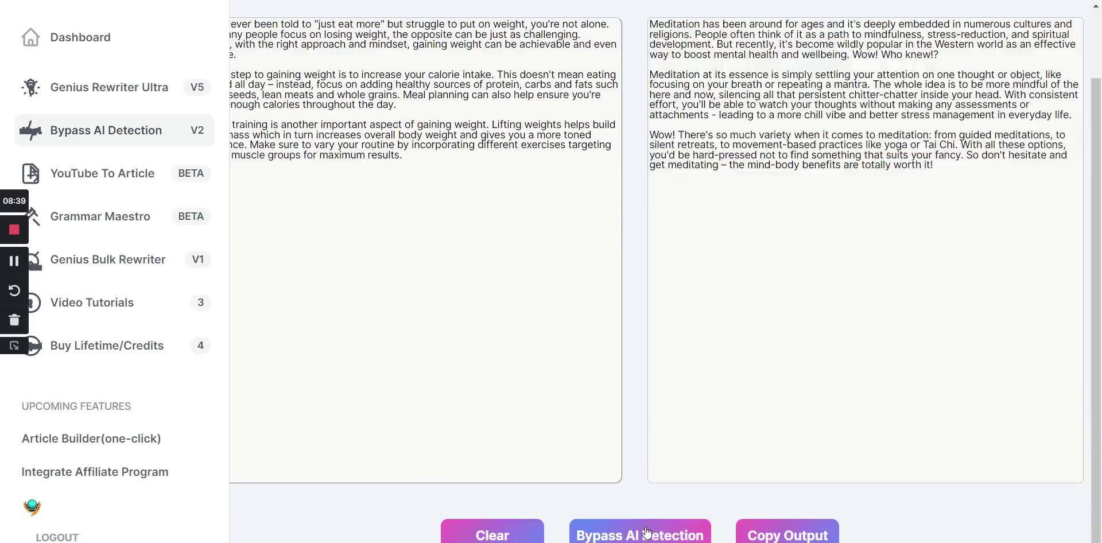
pyautogui.scroll(2, 691, 409)
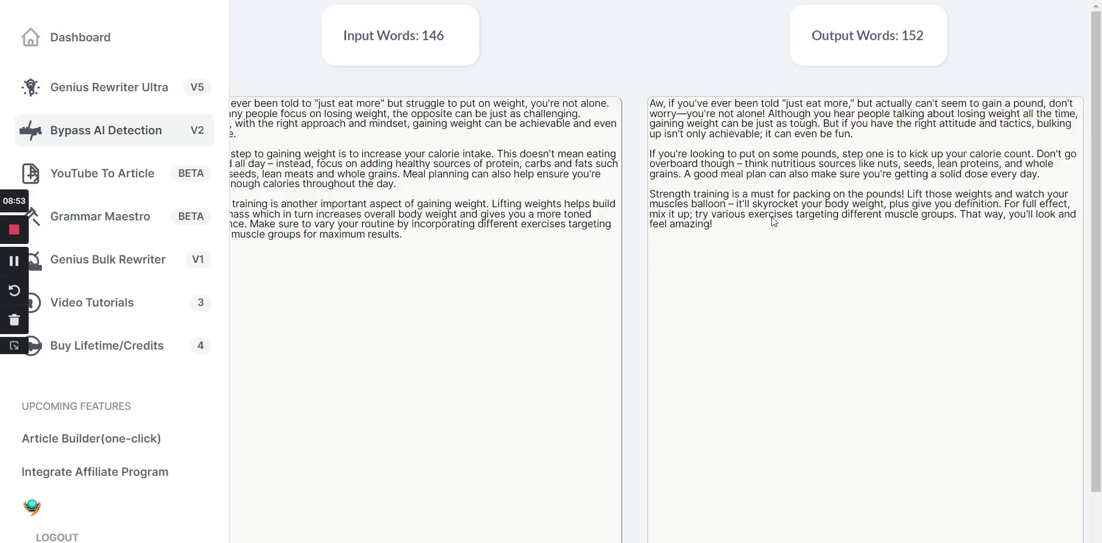
# - Select the entire 152-word rewritten output for copying
pyautogui.moveTo(774, 220); pyautogui.dragTo(724, 194)
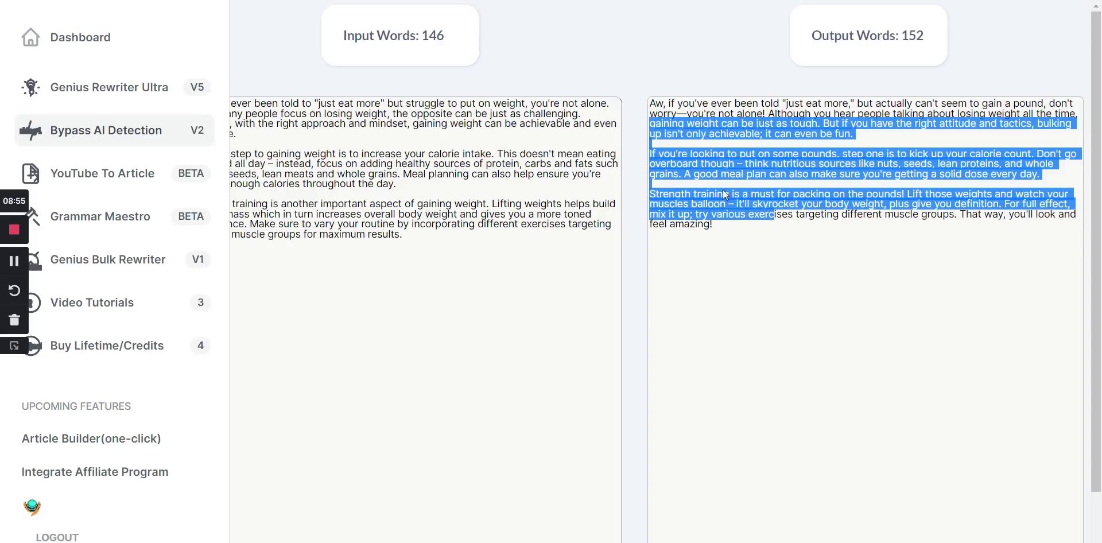
pyautogui.click(737, 231)
pyautogui.moveTo(742, 228); pyautogui.dragTo(629, 97)
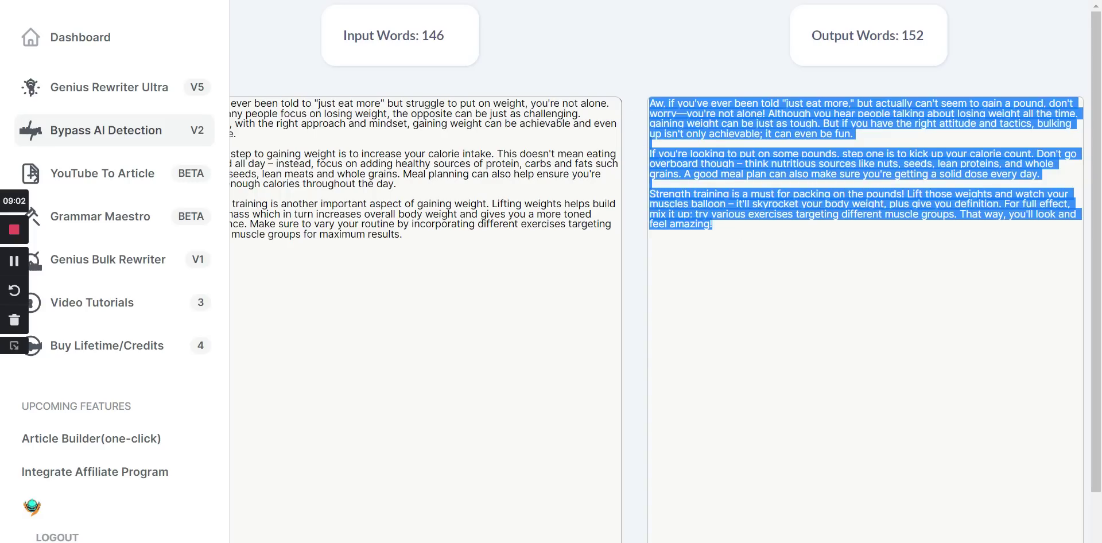
pyautogui.hotkey('ctrl', 'Tab')
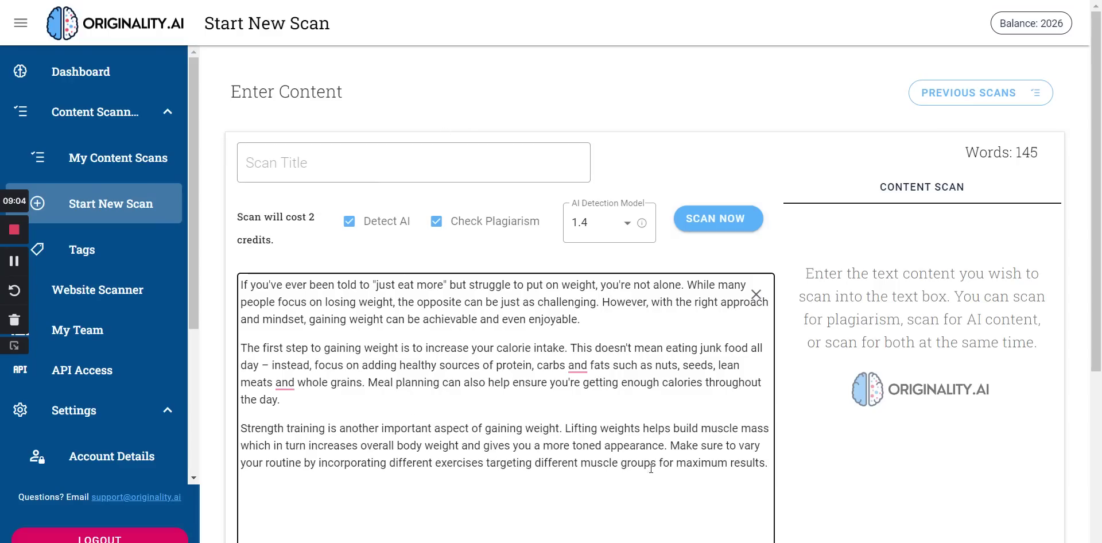
# - Replace the scan text with the weight-gain rewrite and scan it for AI only, scoring 99% Original
pyautogui.moveTo(767, 462); pyautogui.dragTo(208, 215)
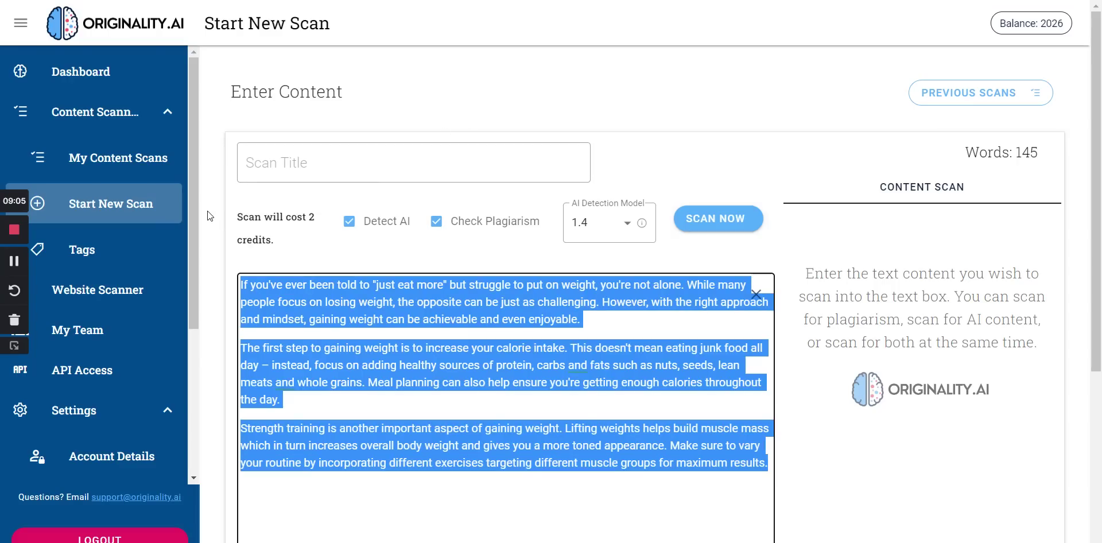
pyautogui.press('BackSpace')
pyautogui.hotkey('ctrl', 'v')
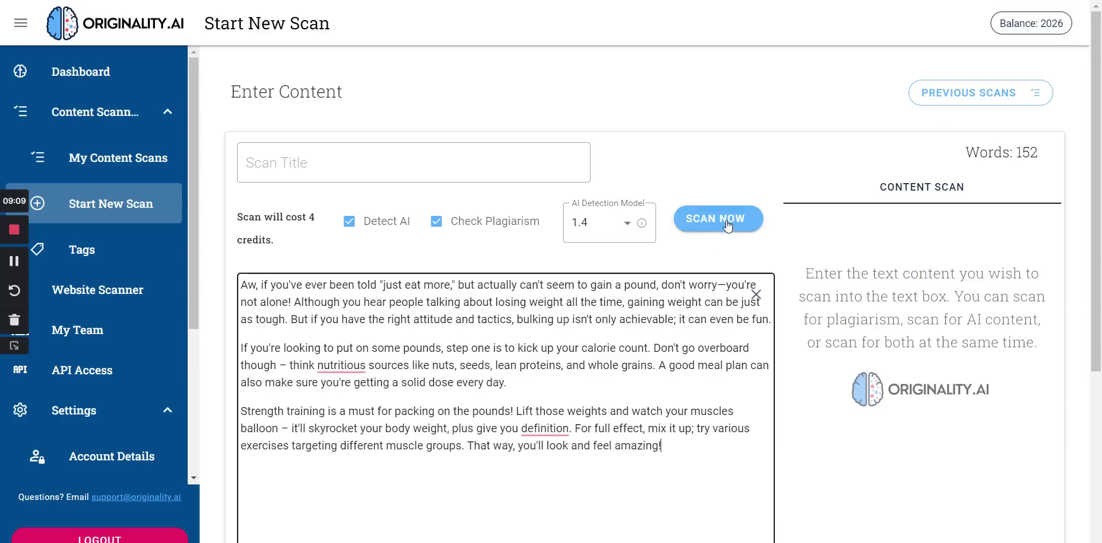
pyautogui.click(437, 222)
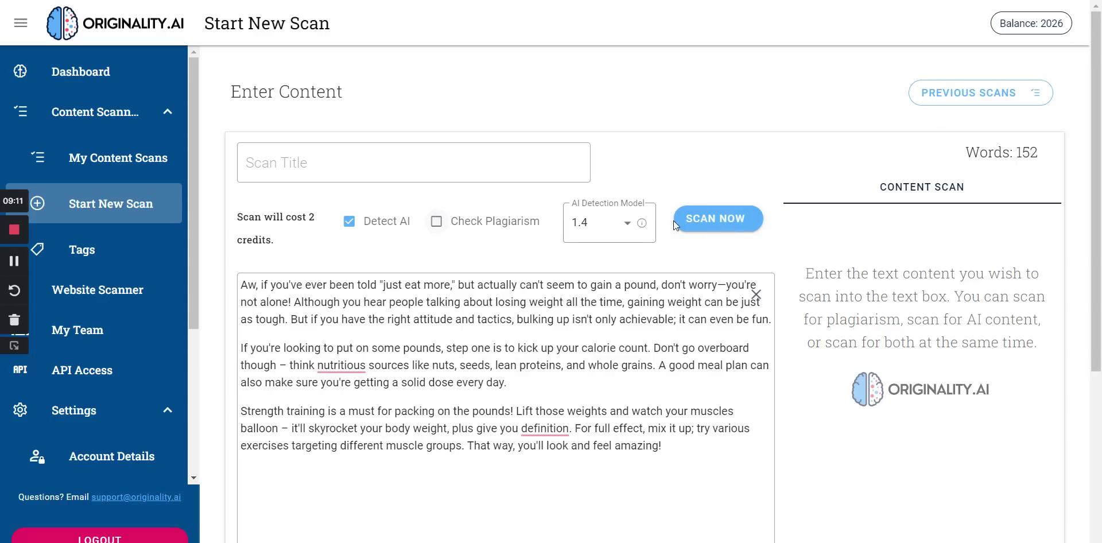
pyautogui.click(714, 220)
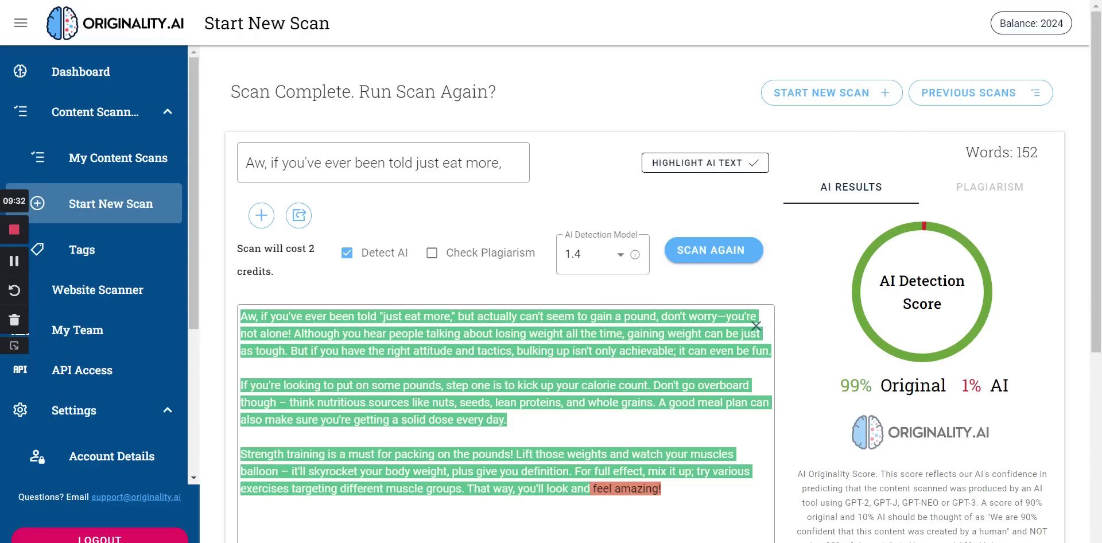
pyautogui.hotkey('alt', 'Tab')
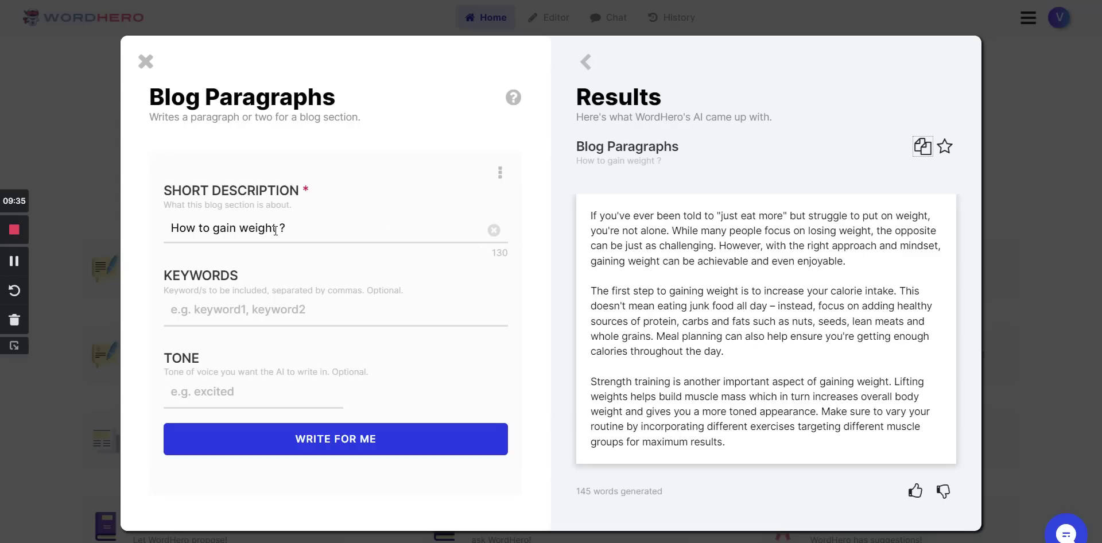
# - Change the Short Description to 'How to walk your dog ?', generate blog paragraphs and copy them
pyautogui.moveTo(275, 230); pyautogui.dragTo(197, 225)
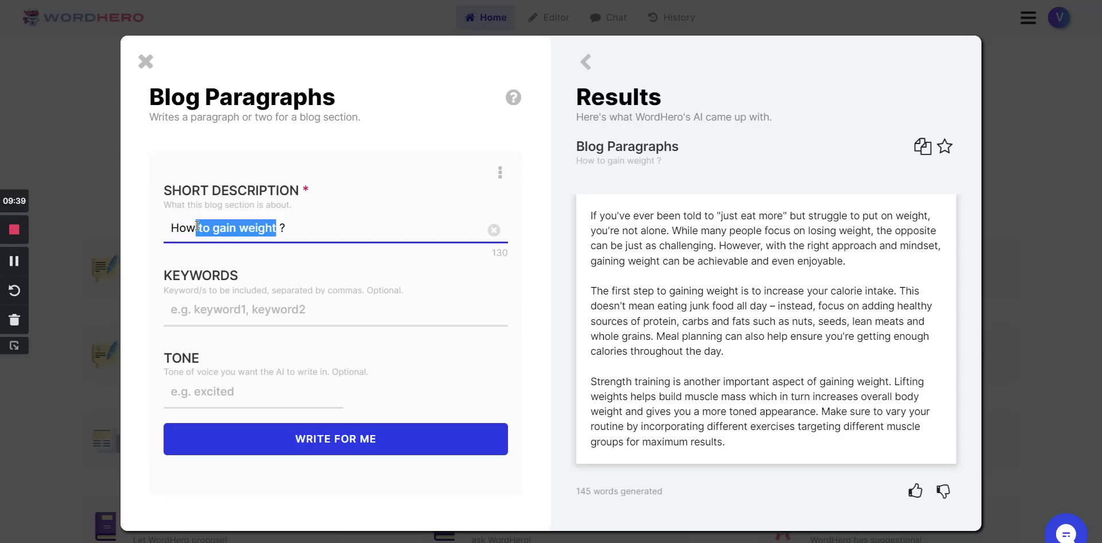
pyautogui.press('BackSpace')
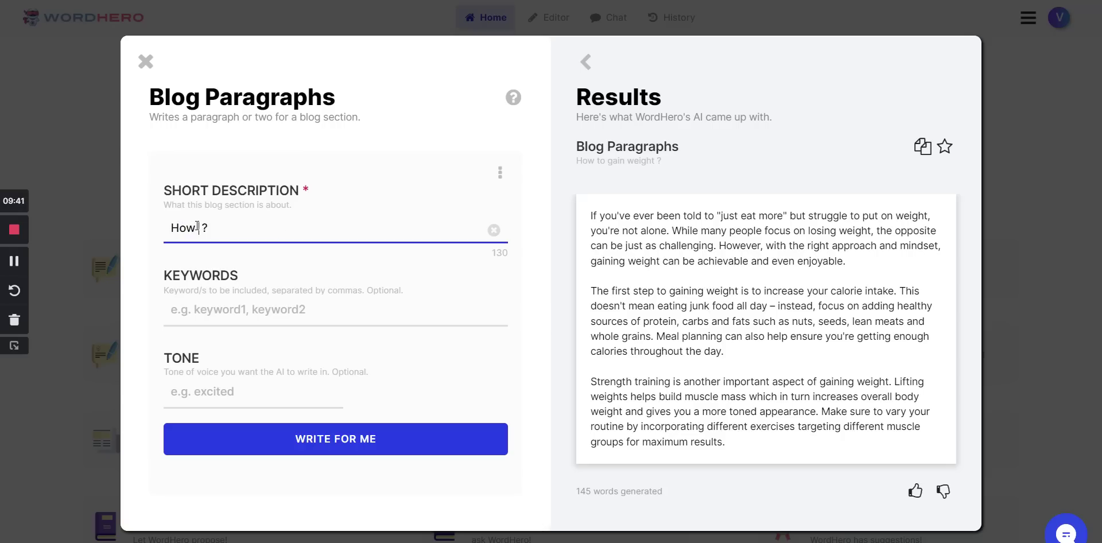
pyautogui.write('to')
pyautogui.write('walk your dog')
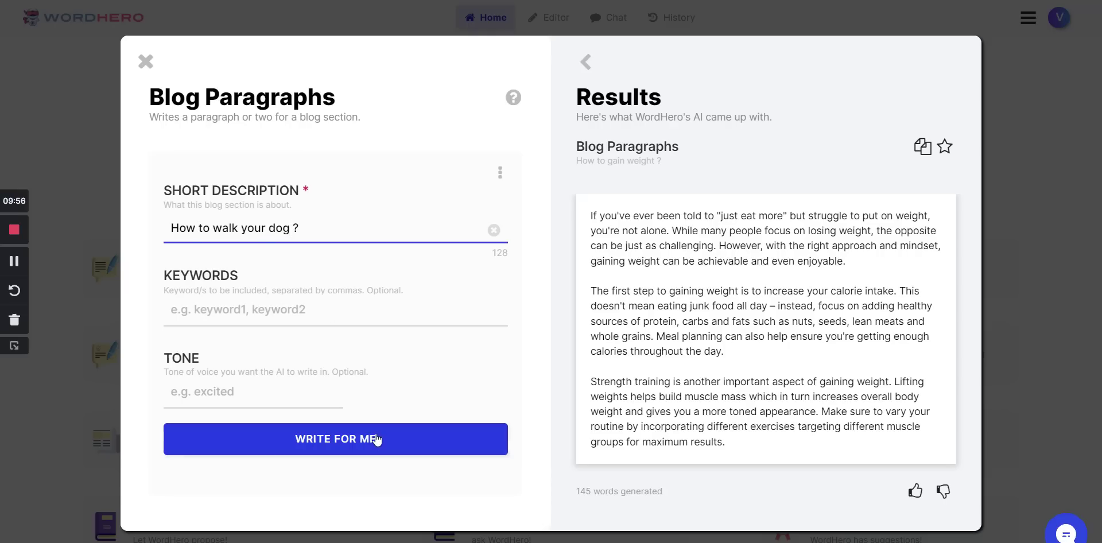
pyautogui.click(398, 442)
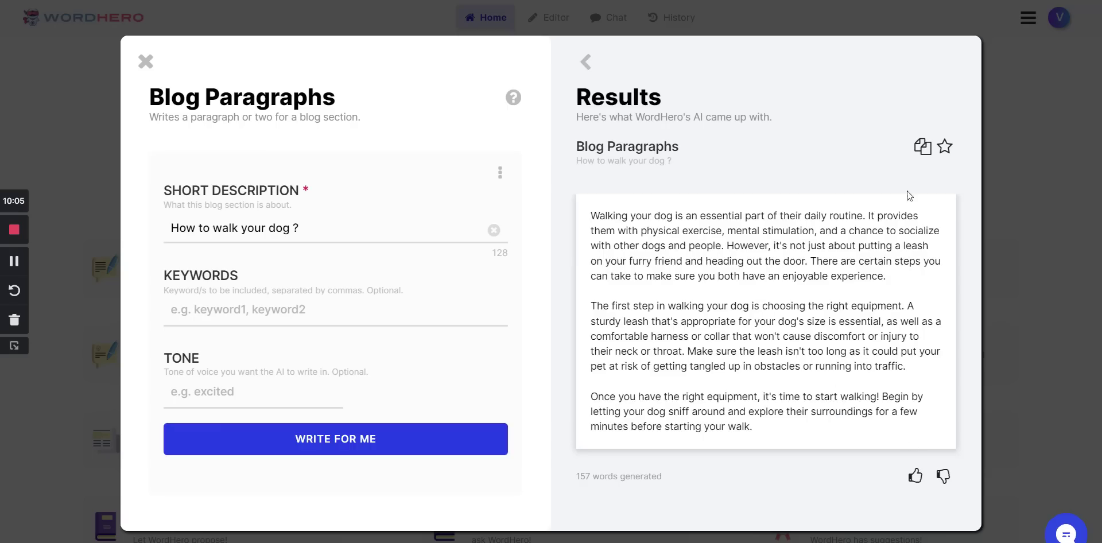
pyautogui.click(923, 147)
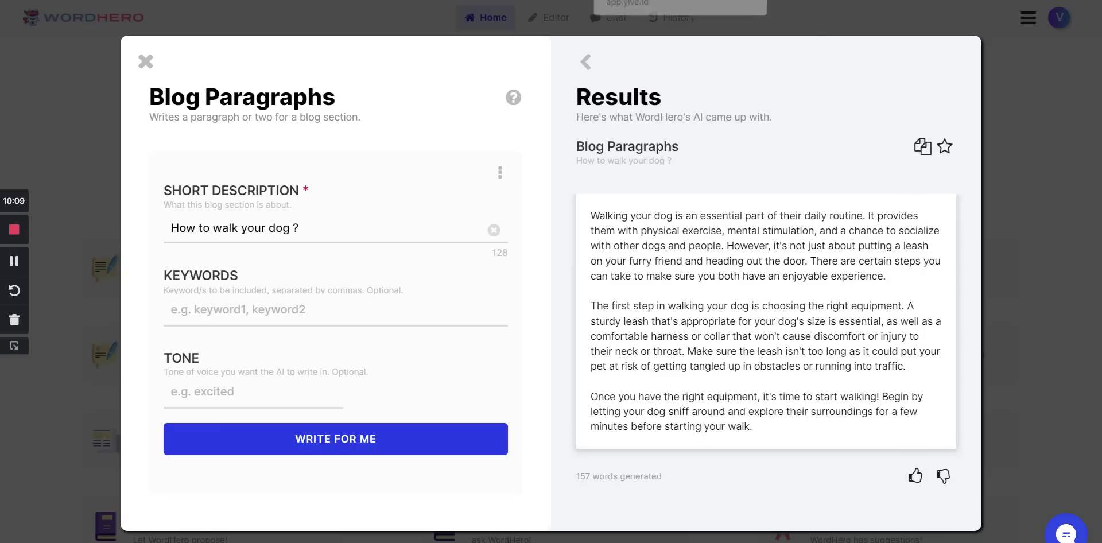
pyautogui.click(759, 8)
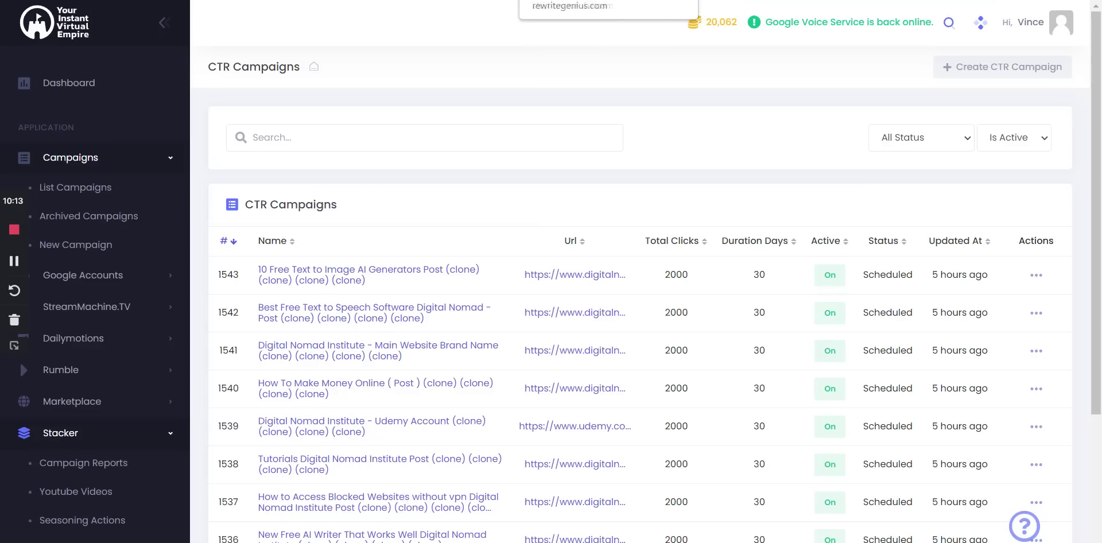
# - Replace Rewrite Genius's input with the dog-walking paragraphs and run Bypass AI Detection
pyautogui.click(551, 5)
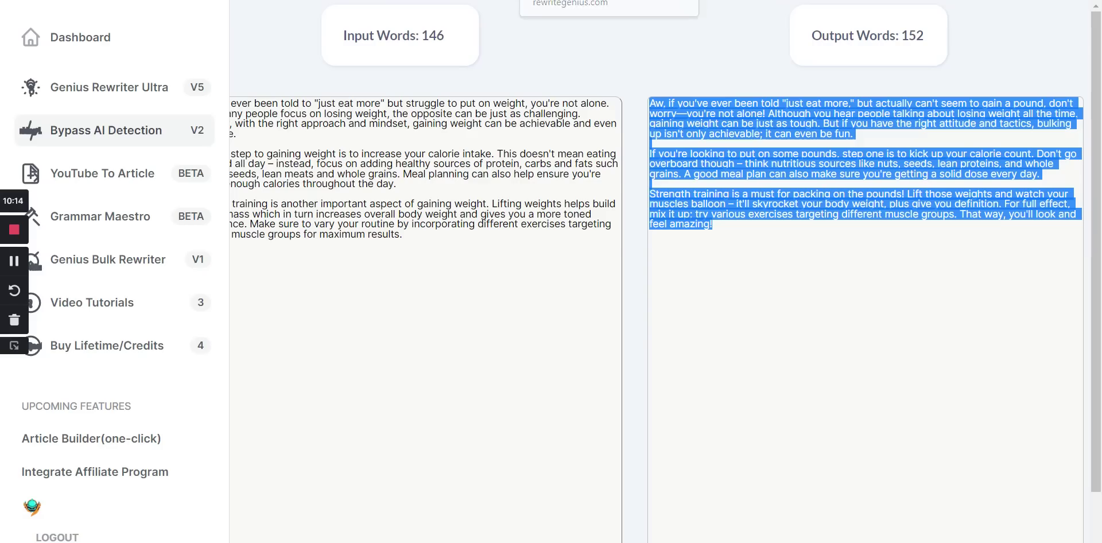
pyautogui.click(417, 249)
pyautogui.hotkey('ctrl', 'a')
pyautogui.press('BackSpace')
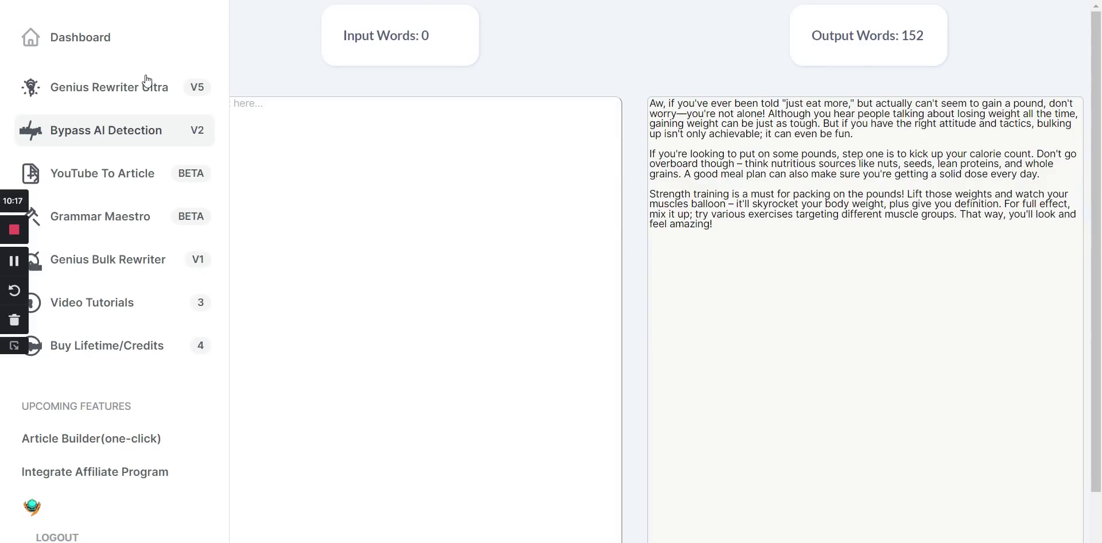
pyautogui.hotkey('ctrl', 'v')
pyautogui.scroll(-2, 582, 280)
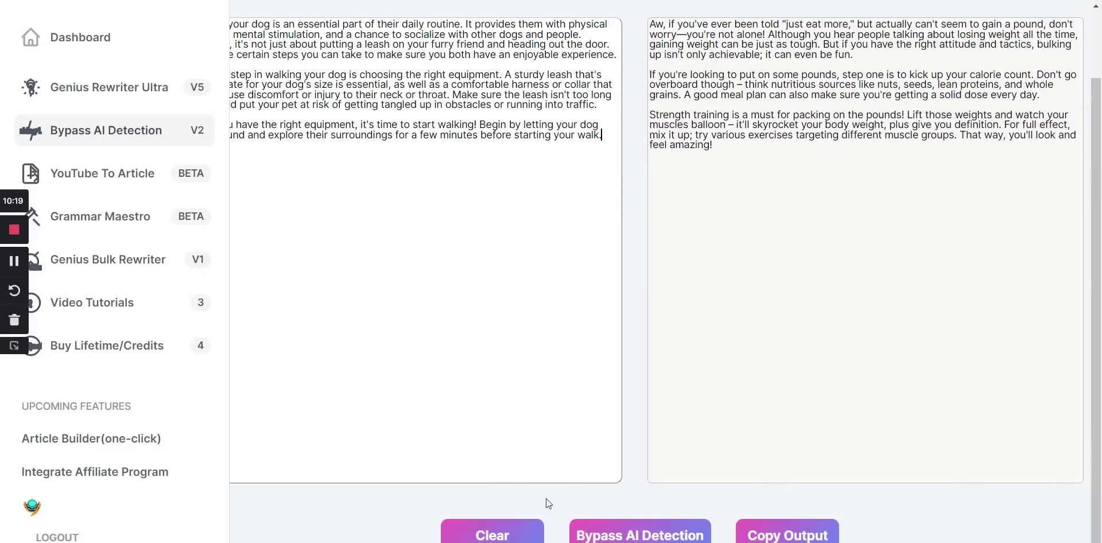
pyautogui.click(665, 537)
pyautogui.scroll(2, 764, 427)
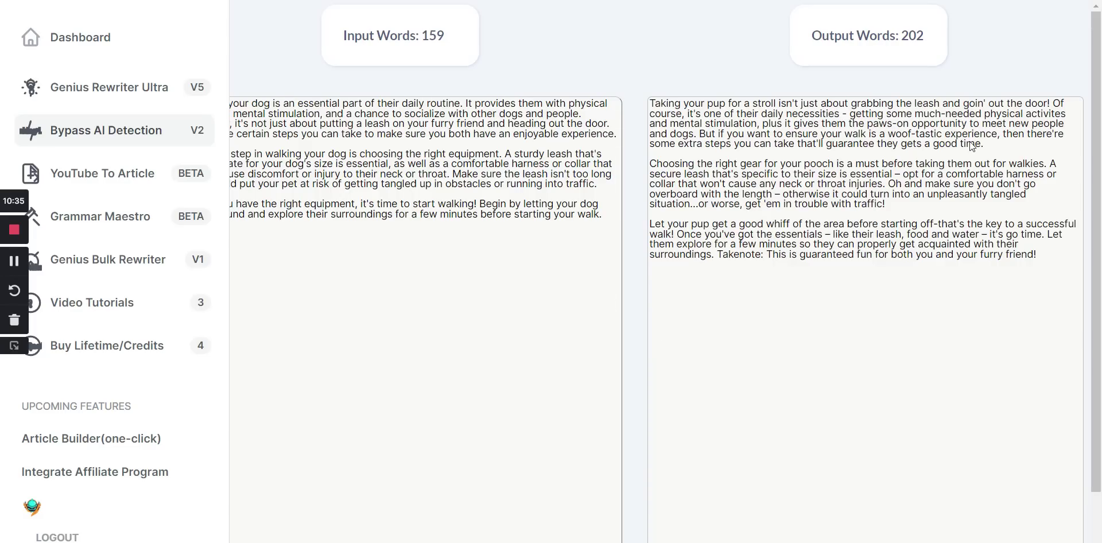
pyautogui.scroll(-2, 1046, 261)
pyautogui.scroll(2, 882, 474)
# - Copy the 202-word rewritten dog-walking output for scanning in Originality.AI
pyautogui.moveTo(1071, 265); pyautogui.dragTo(630, 95)
pyautogui.rightClick(739, 140)
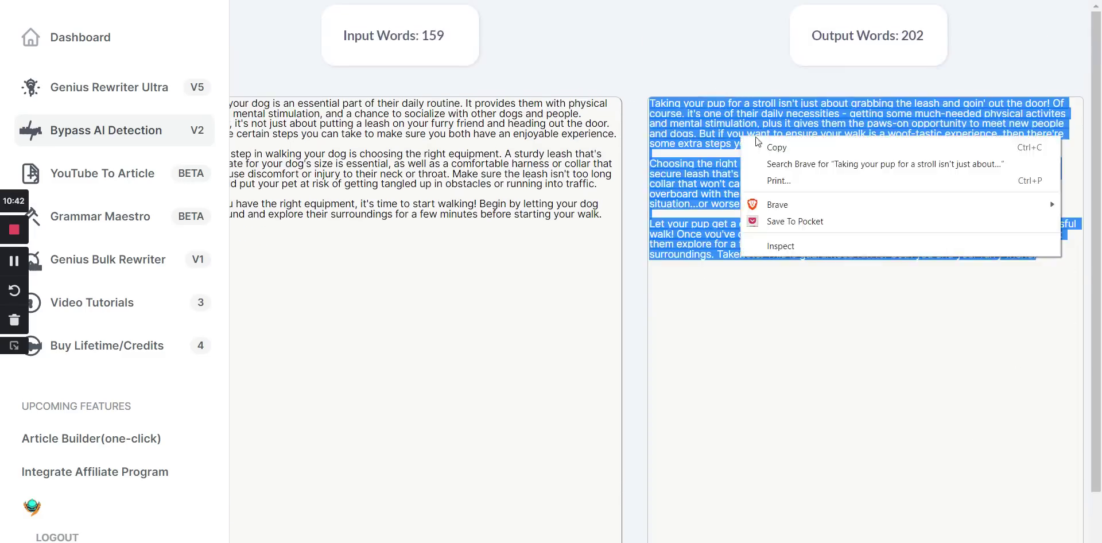
pyautogui.rightClick(769, 125)
pyautogui.click(780, 132)
pyautogui.rightClick(779, 130)
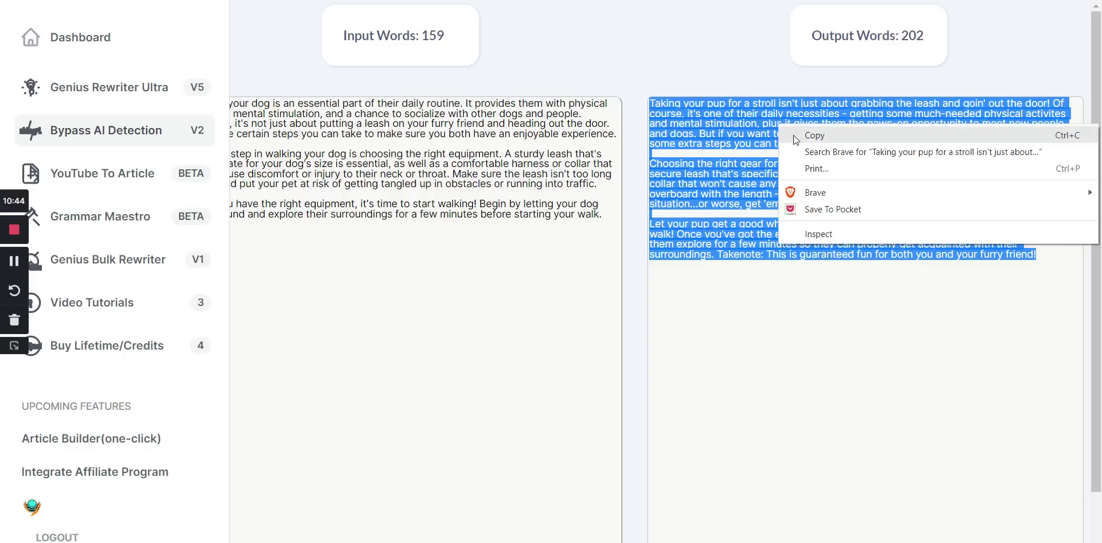
pyautogui.click(793, 135)
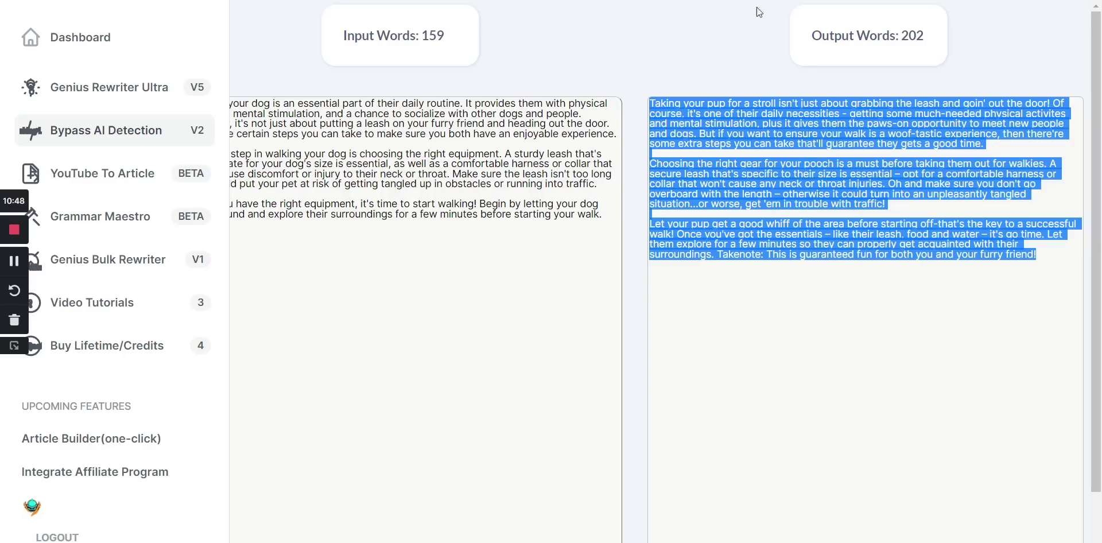
pyautogui.hotkey('ctrl', 'Tab')
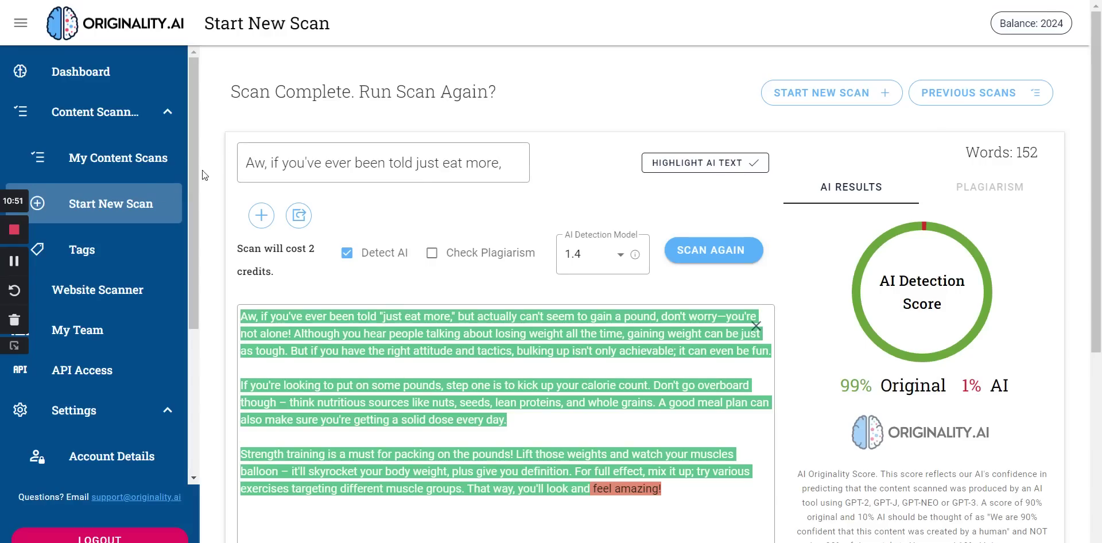
# - Start a new scan, paste the 205-word dog-walking rewrite and scan it, scoring 80% Original, 20% AI
pyautogui.click(265, 218)
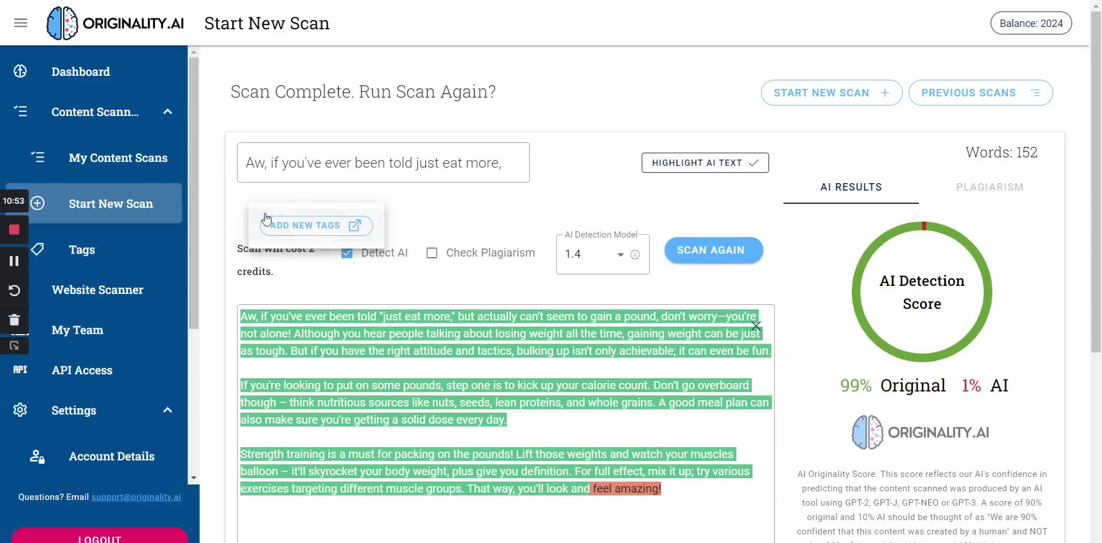
pyautogui.click(535, 194)
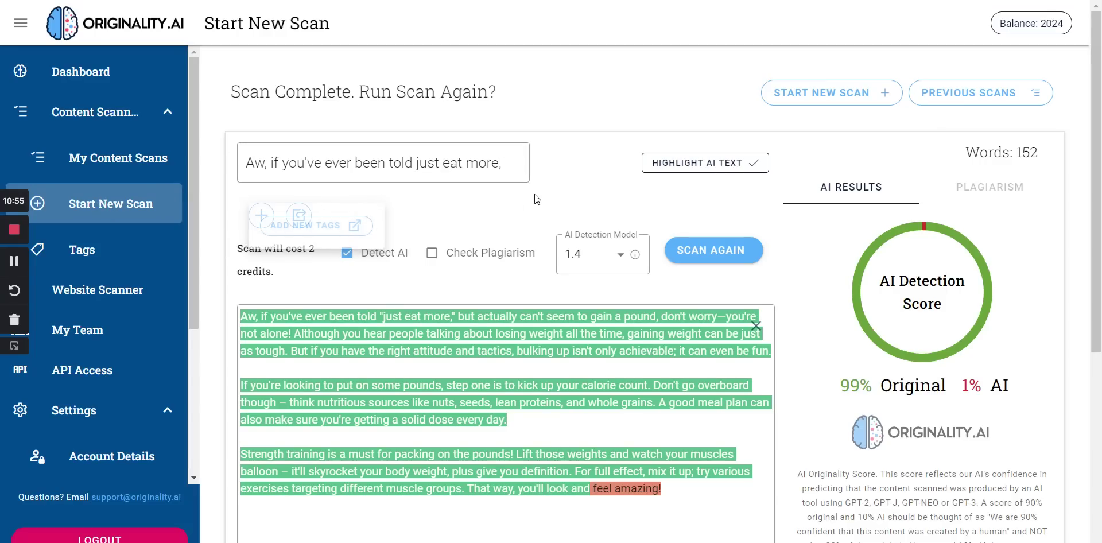
pyautogui.click(265, 218)
pyautogui.click(494, 213)
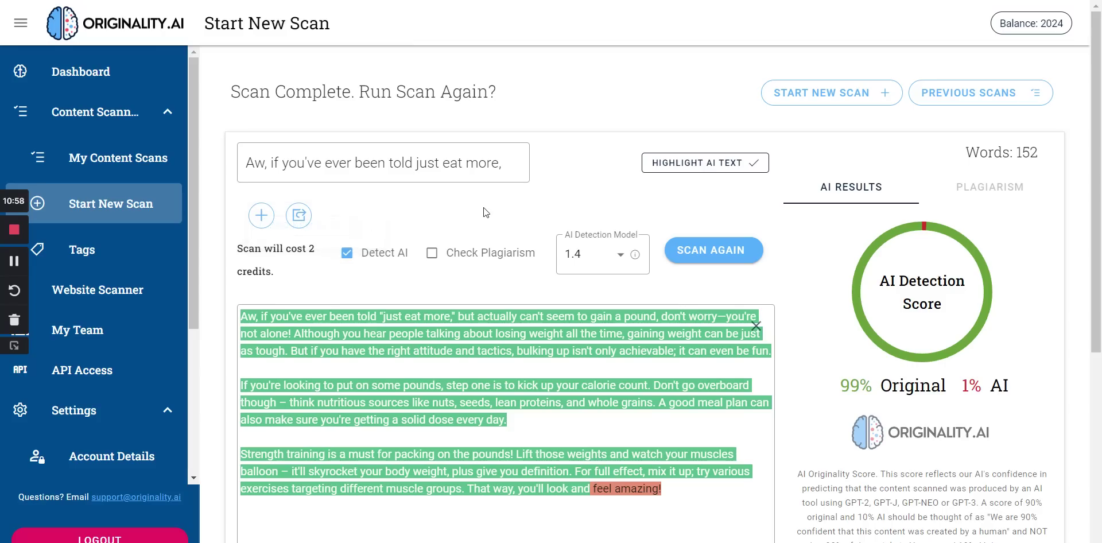
pyautogui.click(859, 92)
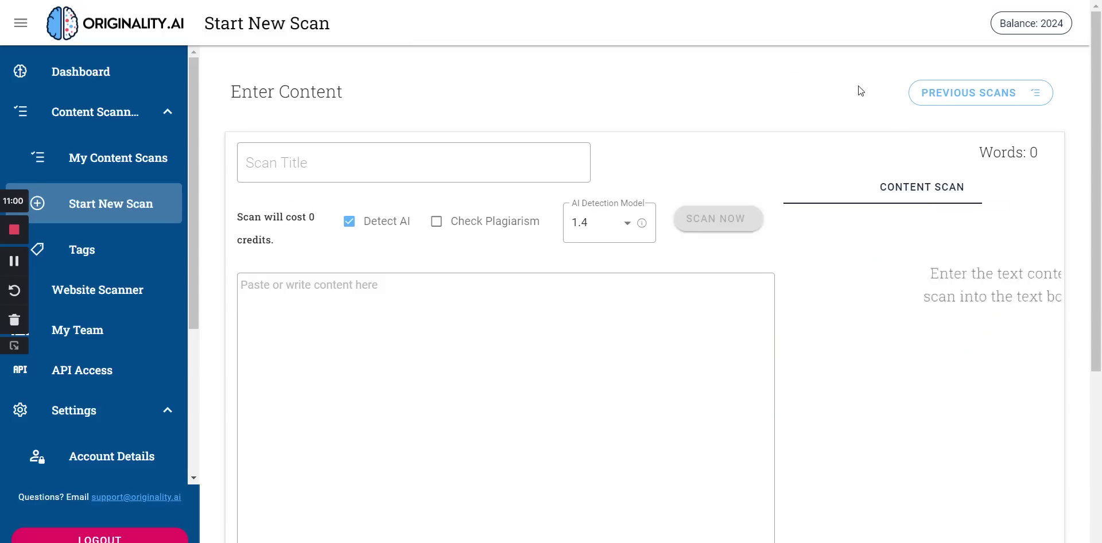
pyautogui.click(326, 334)
pyautogui.hotkey('ctrl', 'v')
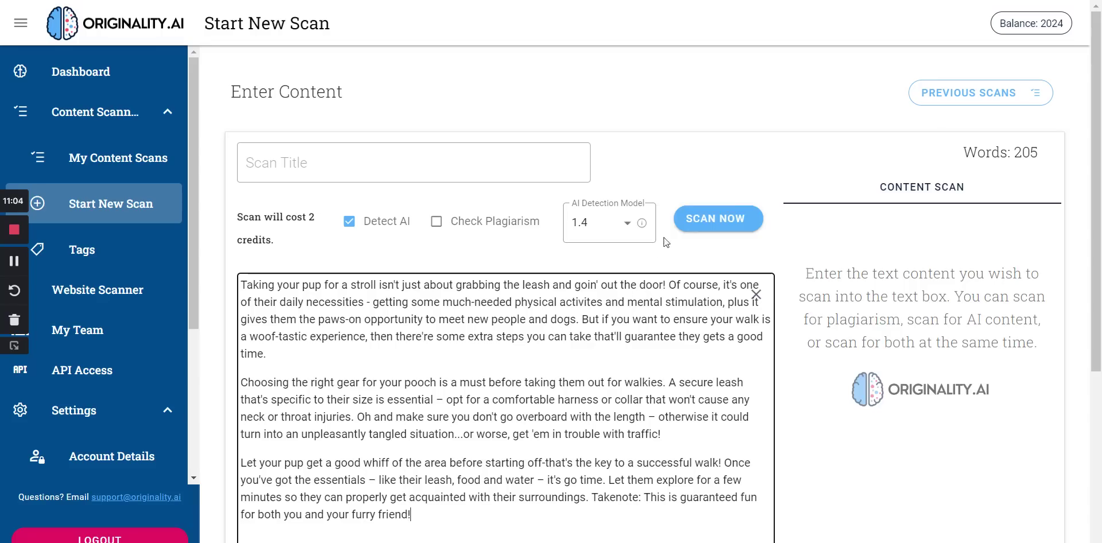
pyautogui.click(717, 225)
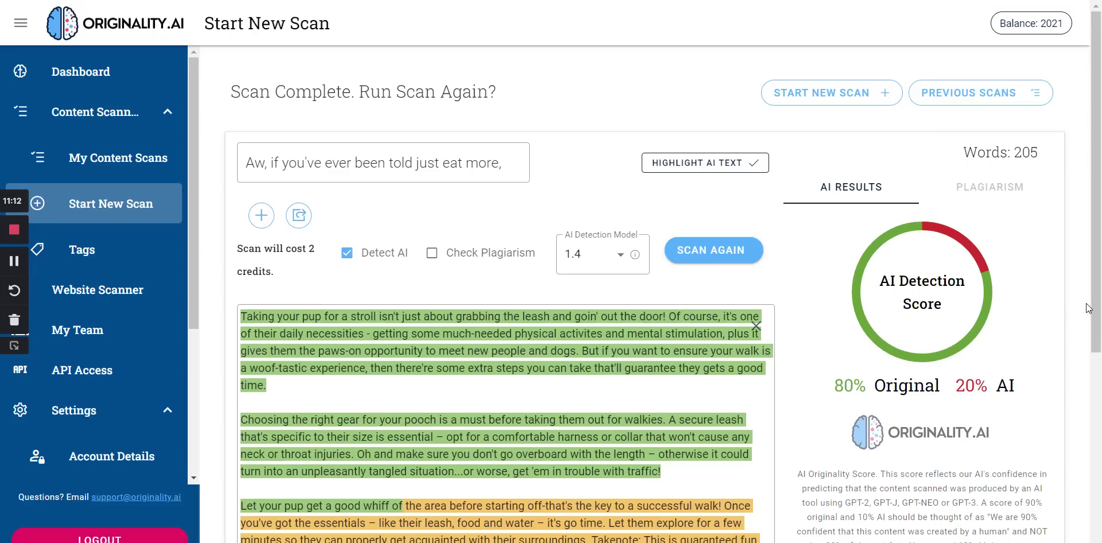
# - Review the 80% Original, 20% AI scan results, then return to Rewrite Genius
pyautogui.moveTo(1093, 310); pyautogui.dragTo(1095, 378)
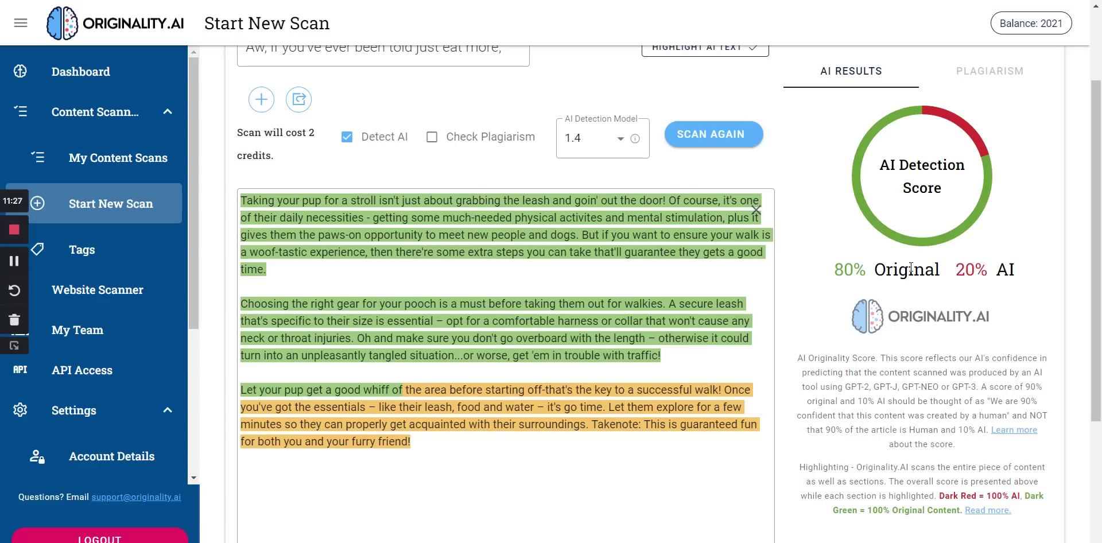
pyautogui.scroll(2, 907, 253)
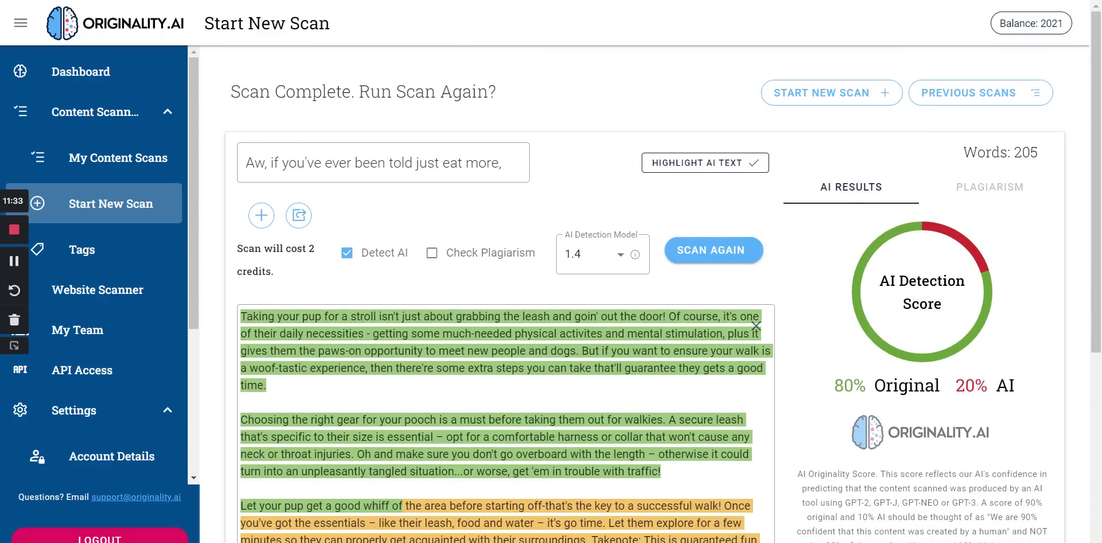
pyautogui.click(607, 11)
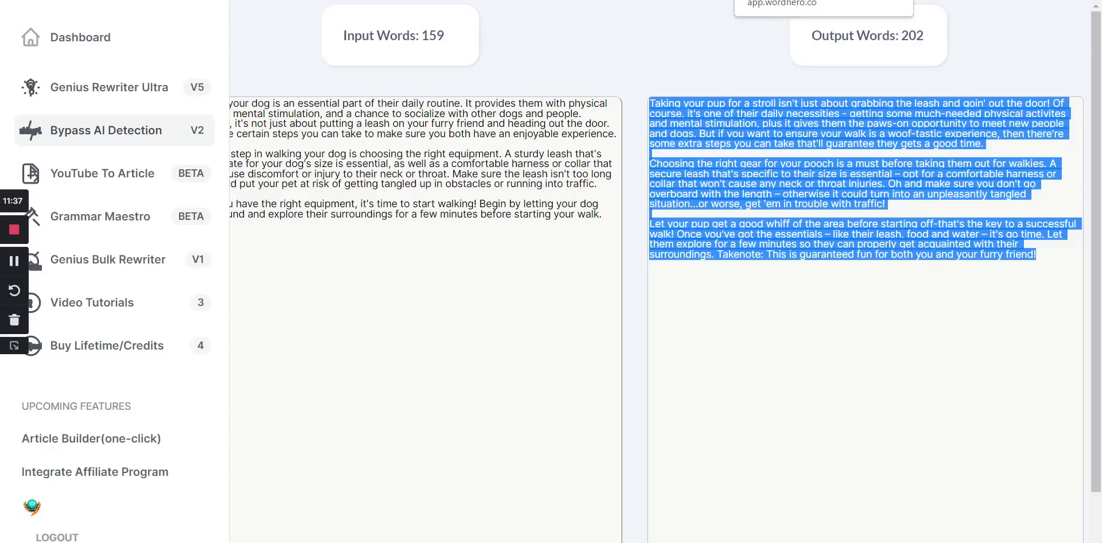
# - Change the WordHero topic to 'How to do water fast ?', generate 137 words and copy them
pyautogui.click(746, 6)
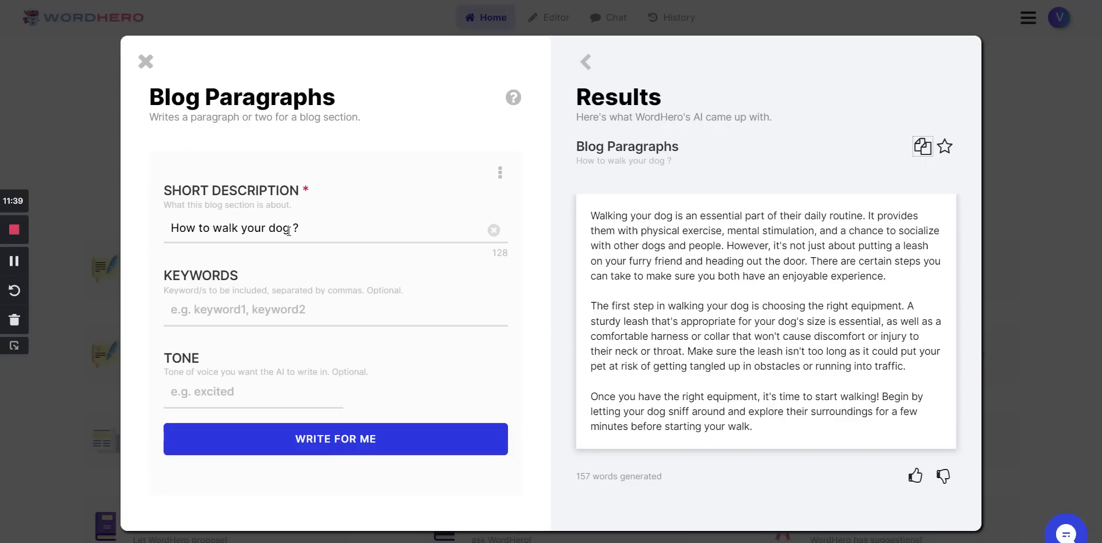
pyautogui.moveTo(289, 229); pyautogui.dragTo(200, 223)
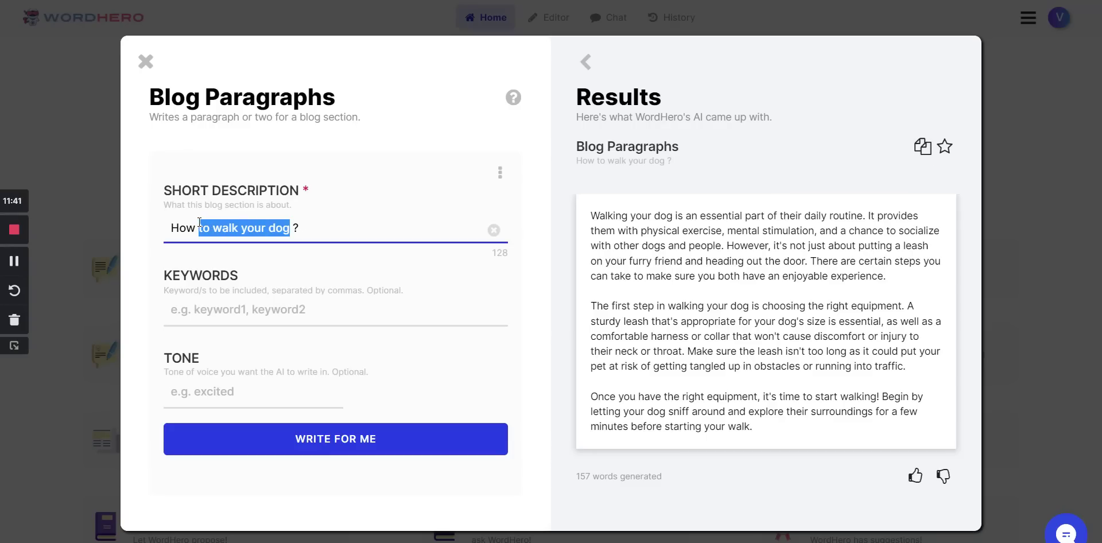
pyautogui.press('BackSpace')
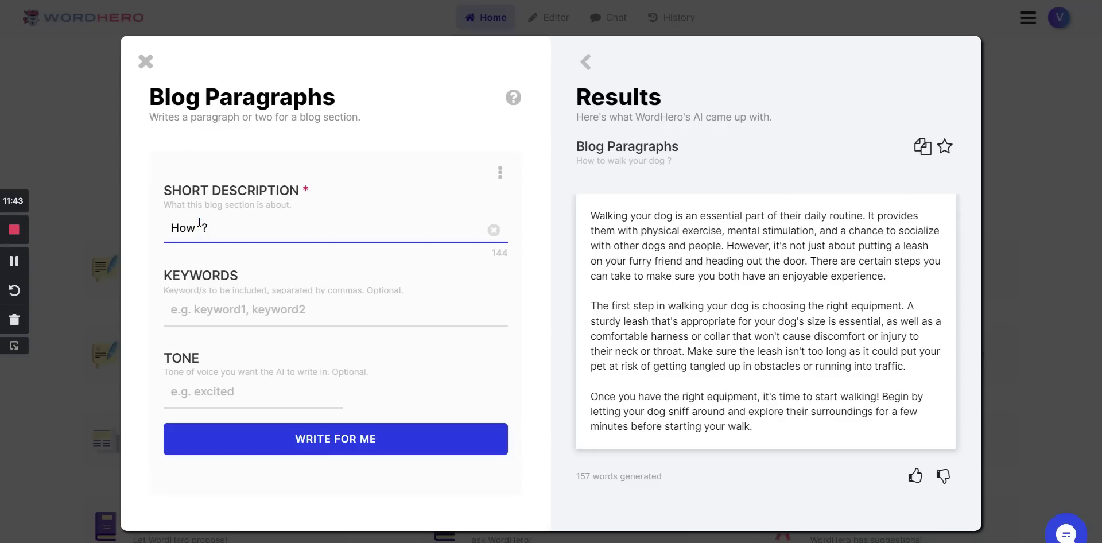
pyautogui.write('to do water fast')
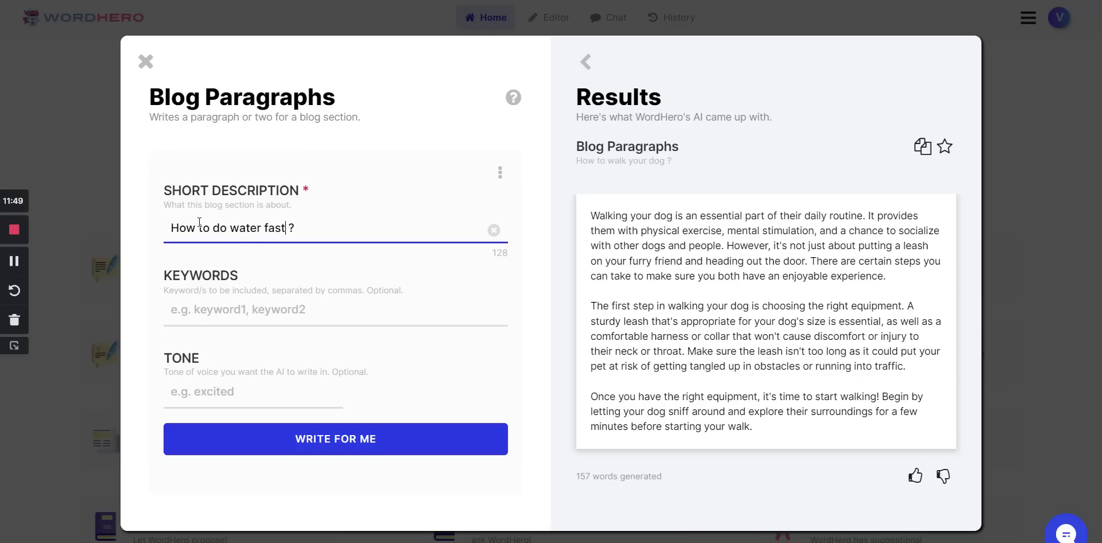
pyautogui.click(356, 438)
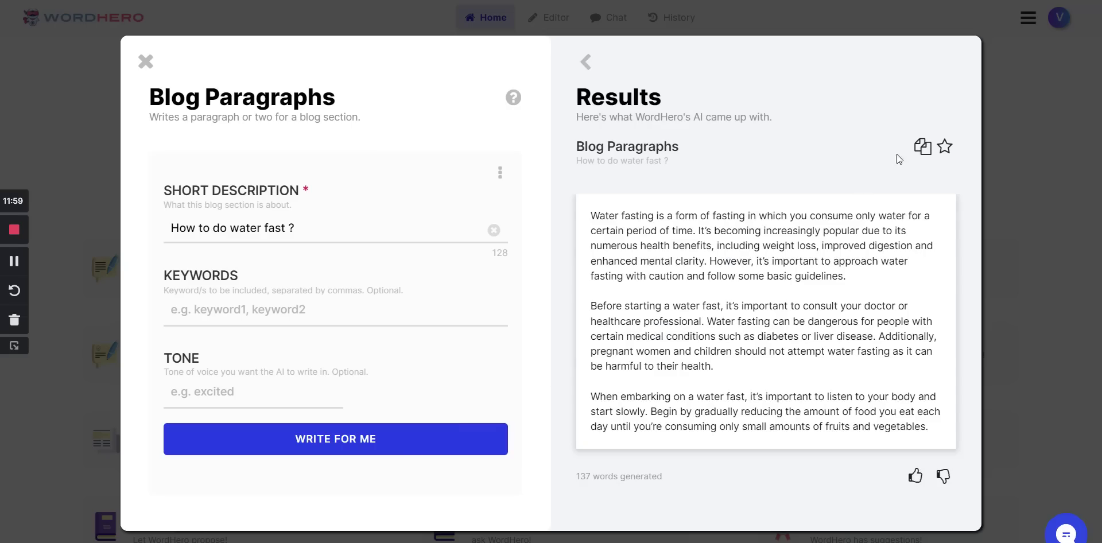
pyautogui.click(922, 147)
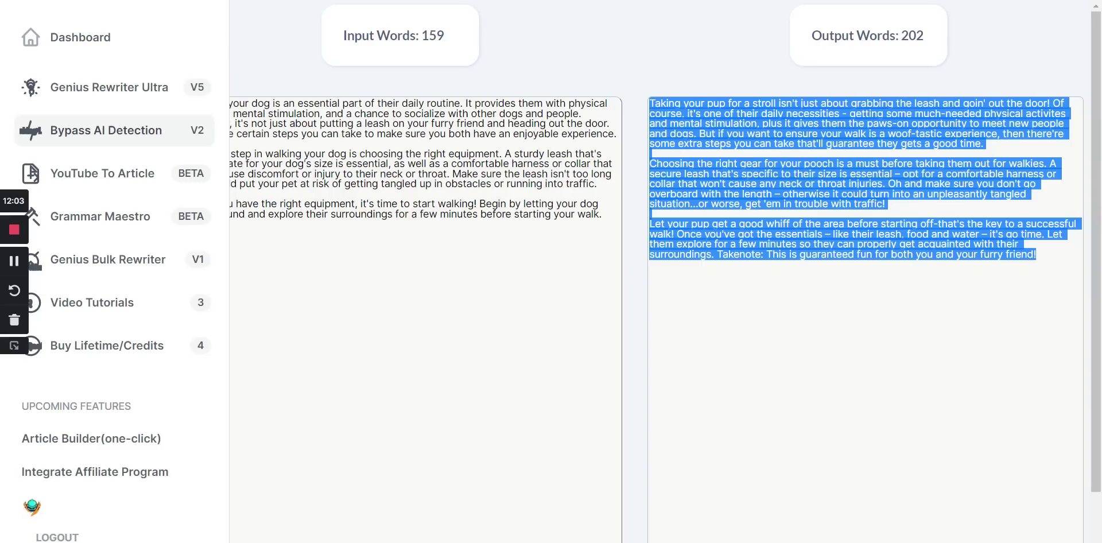
# - Replace the rewriter input with the 139-word water-fasting text and run Bypass AI Detection
pyautogui.hotkey('ctrl', 'Tab')
pyautogui.click(603, 210)
pyautogui.hotkey('ctrl', 'a')
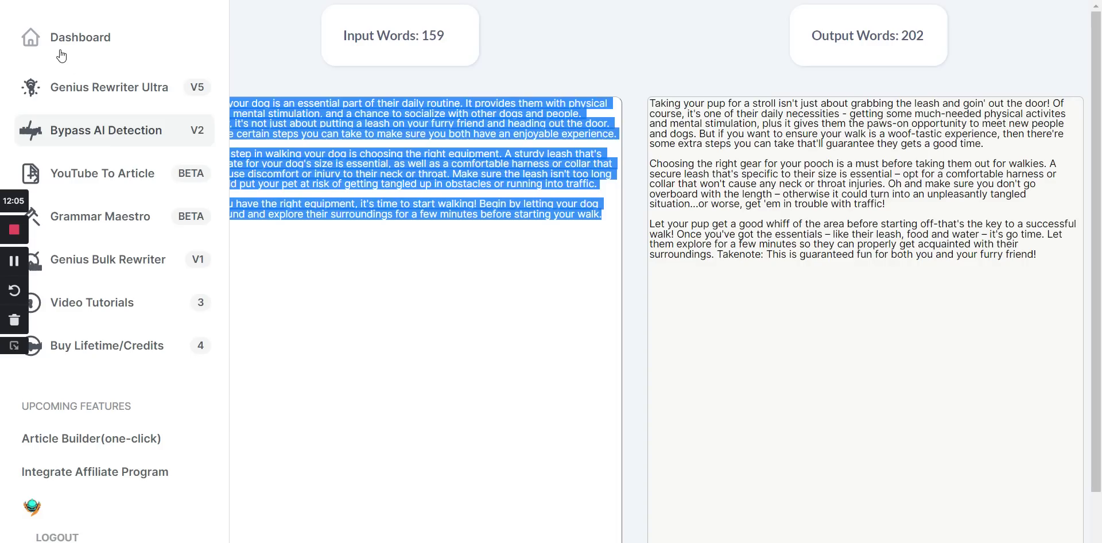
pyautogui.press('BackSpace')
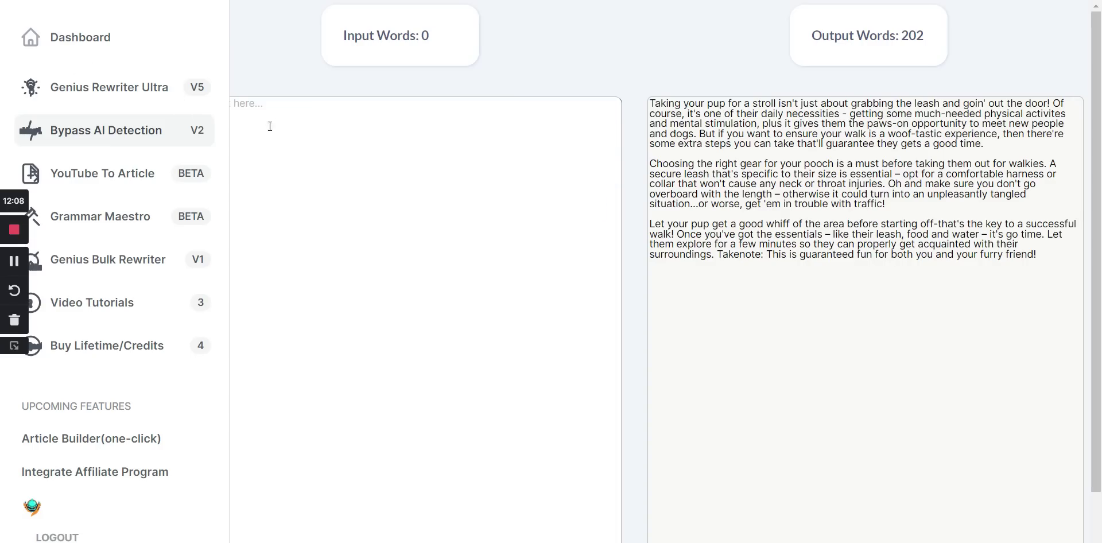
pyautogui.hotkey('ctrl', 'v')
pyautogui.scroll(-2, 1078, 238)
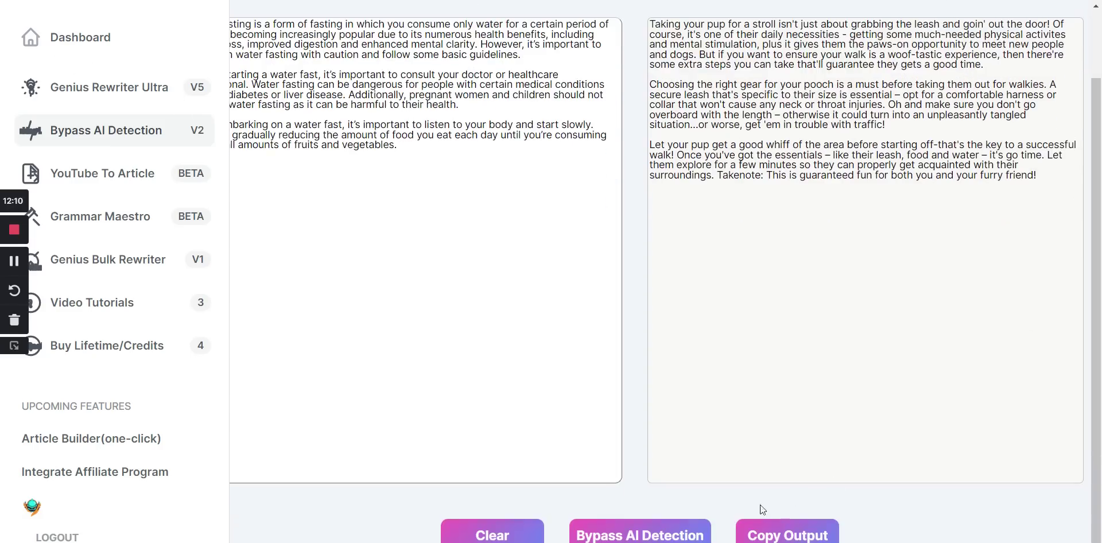
pyautogui.click(700, 537)
pyautogui.scroll(2, 880, 293)
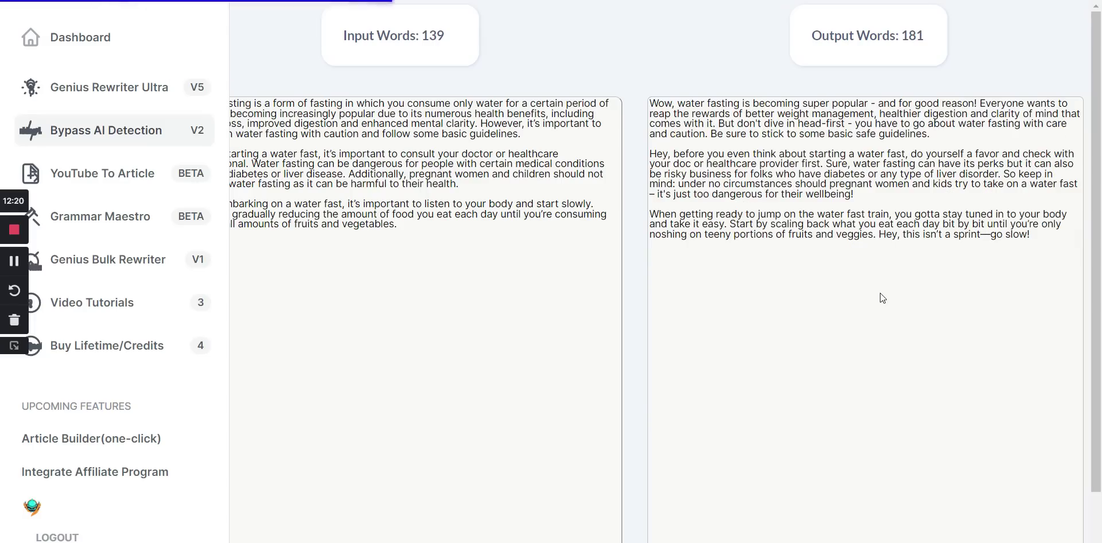
pyautogui.scroll(-2, 881, 295)
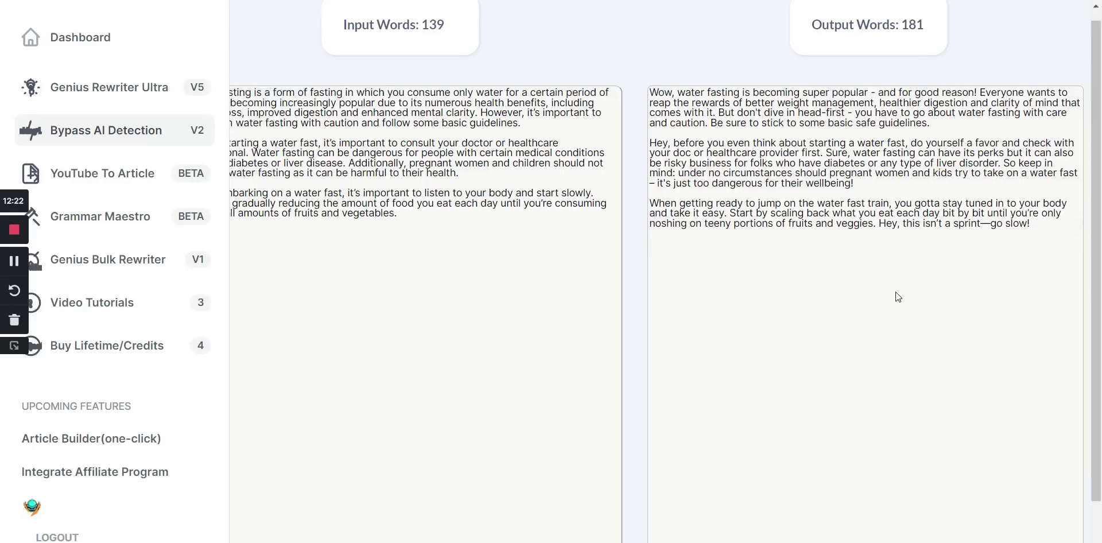
pyautogui.scroll(2, 815, 505)
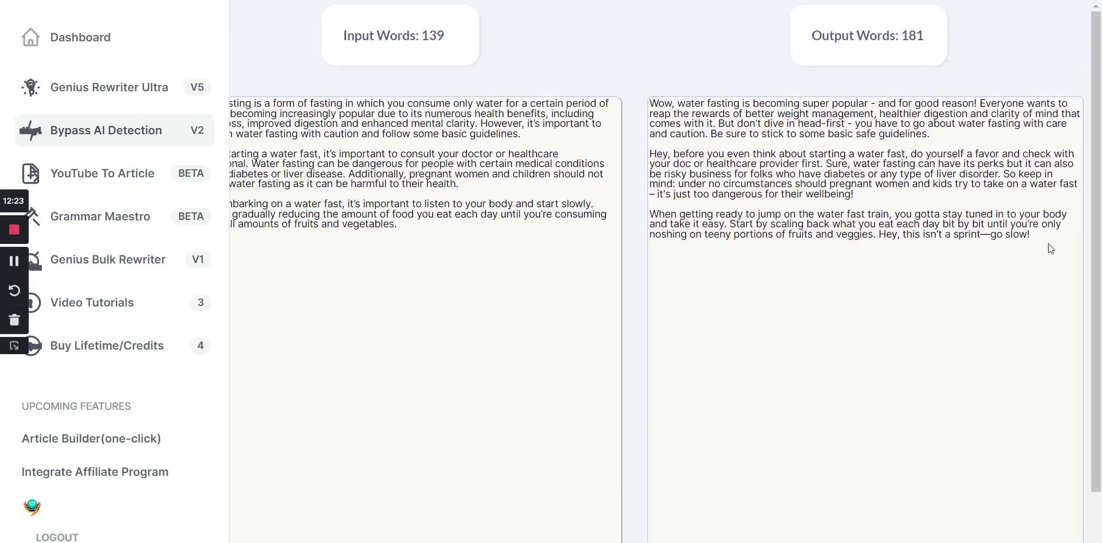
# - Copy the 181-word casual water-fasting rewrite for scanning in Originality.AI
pyautogui.moveTo(1048, 242); pyautogui.dragTo(650, 105)
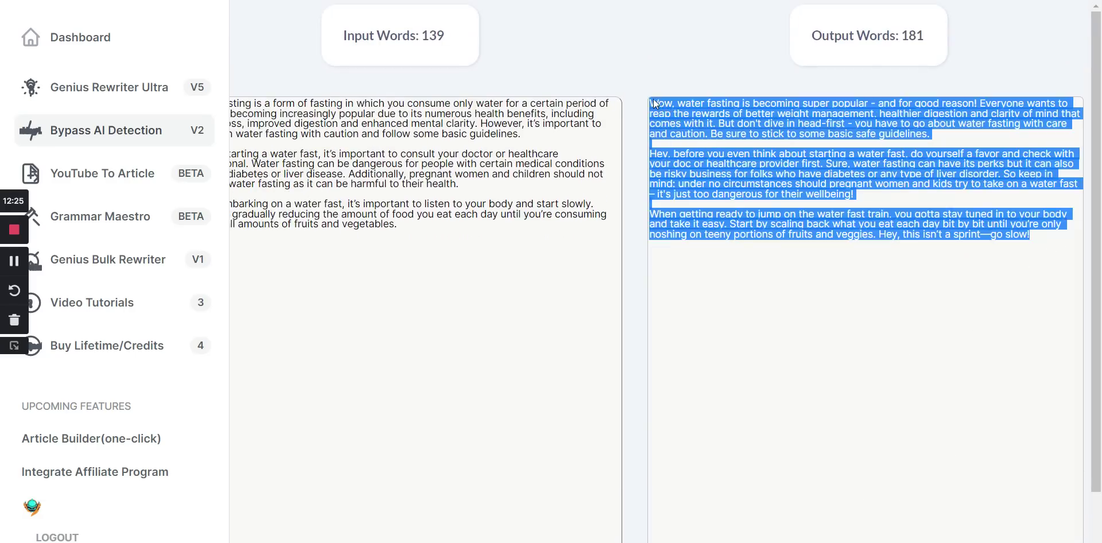
pyautogui.rightClick(708, 109)
pyautogui.click(735, 118)
pyautogui.rightClick(746, 120)
pyautogui.click(757, 129)
pyautogui.rightClick(753, 121)
pyautogui.click(757, 128)
pyautogui.hotkey('ctrl', 'Tab')
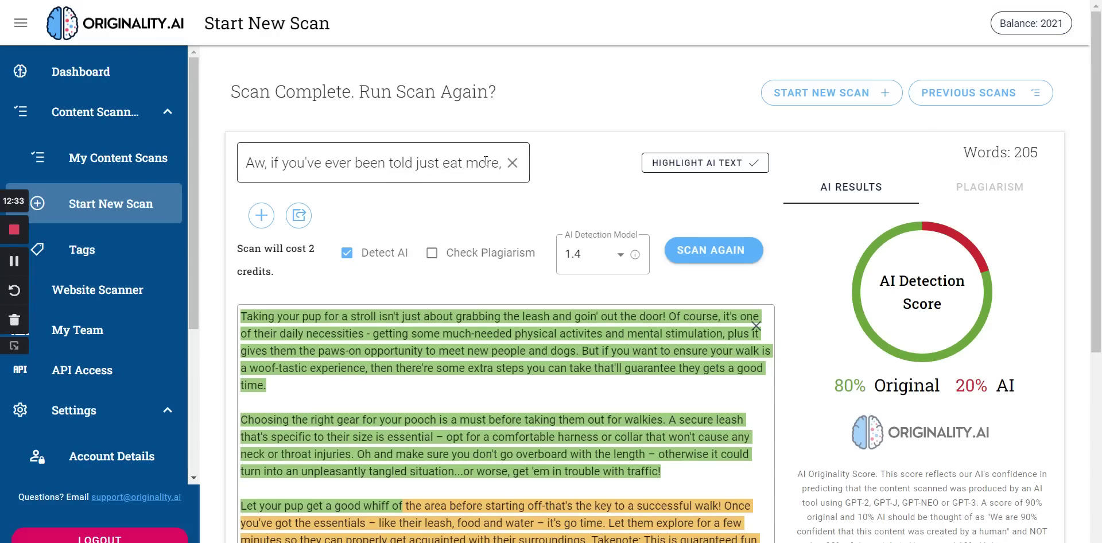
# - Scan the 182-word water-fasting rewrite in a new scan, scoring 100% Original, 0% AI
pyautogui.scroll(-5, 498, 367)
pyautogui.scroll(5, 498, 367)
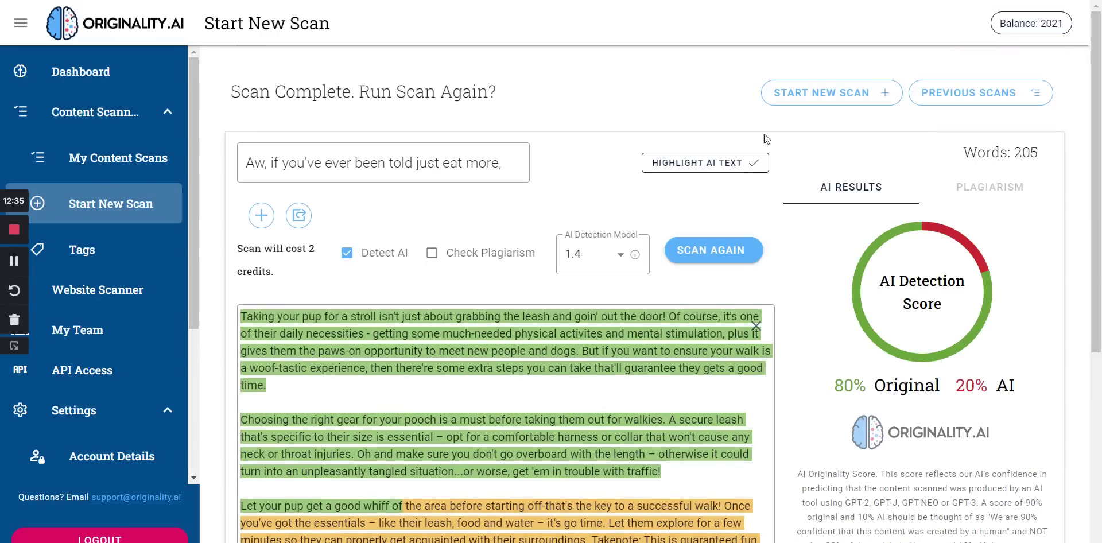
pyautogui.click(793, 99)
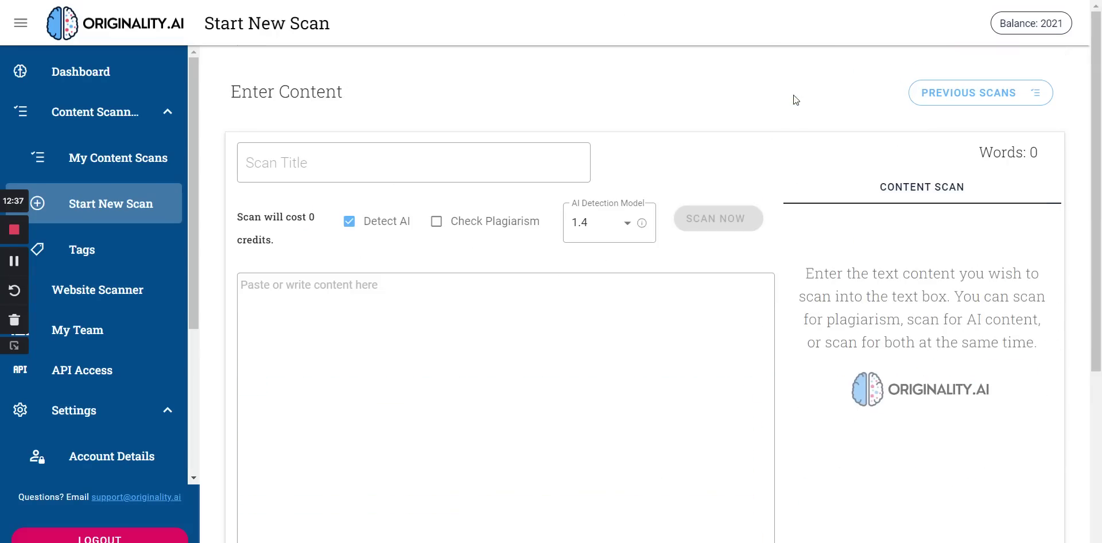
pyautogui.click(335, 285)
pyautogui.hotkey('ctrl', 'v')
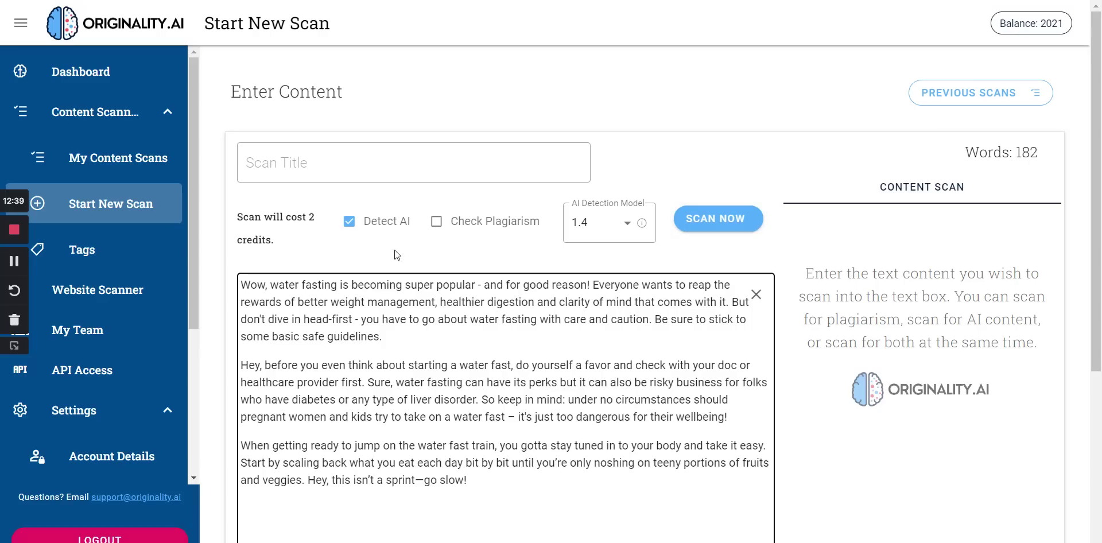
pyautogui.click(735, 214)
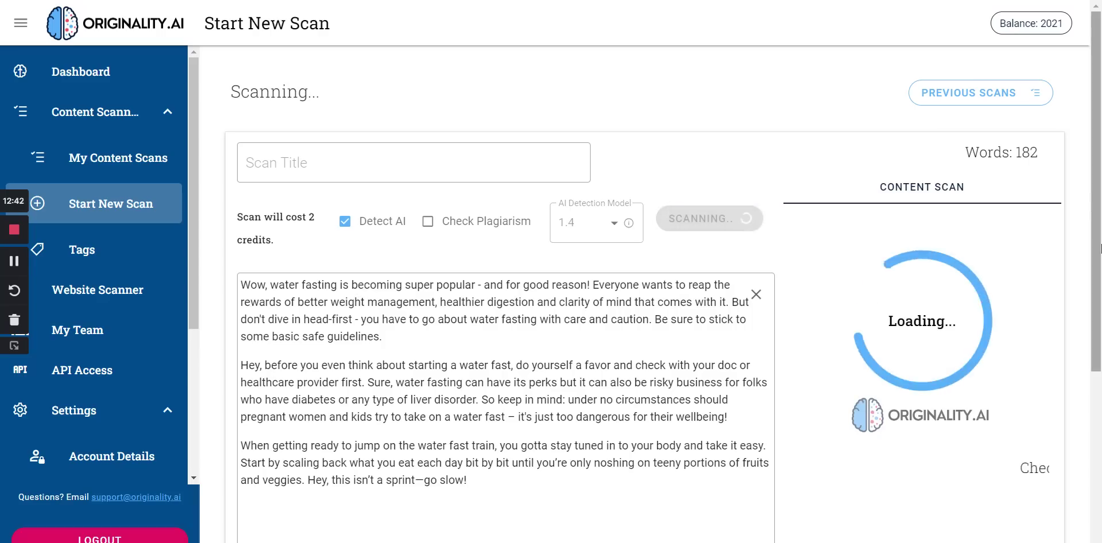
pyautogui.moveTo(1101, 247); pyautogui.dragTo(1101, 295)
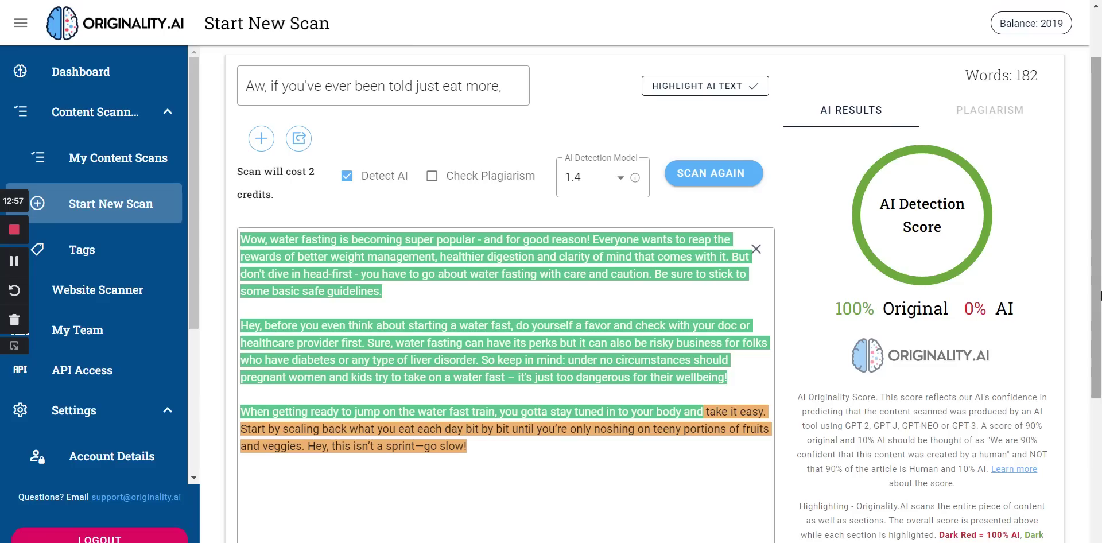
pyautogui.scroll(-3, 1033, 287)
pyautogui.scroll(2, 975, 276)
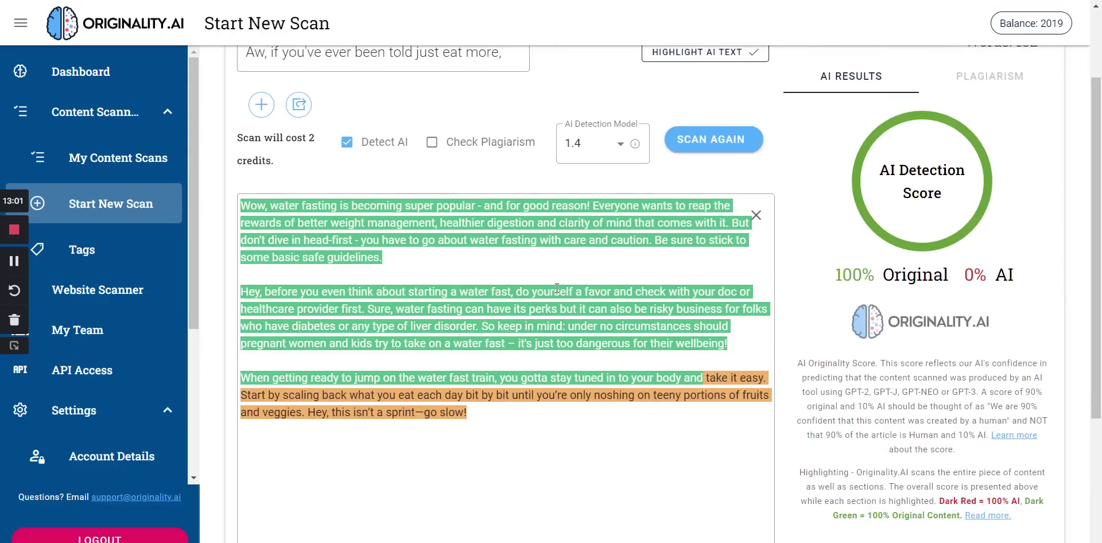
# - Copy WordHero's original 137-word water-fasting Blog Paragraphs result again
pyautogui.click(621, 1)
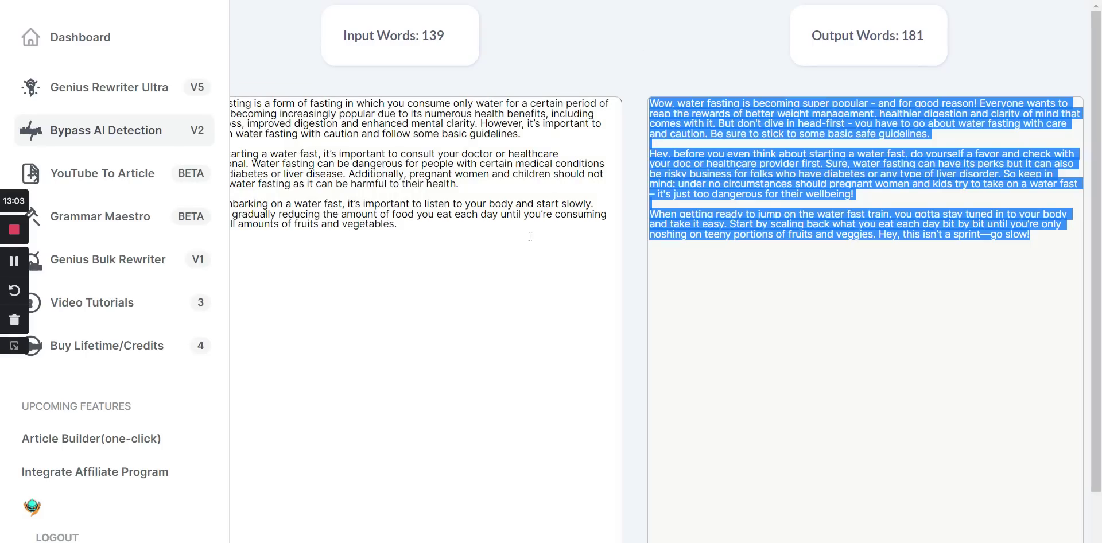
pyautogui.scroll(-2, 536, 262)
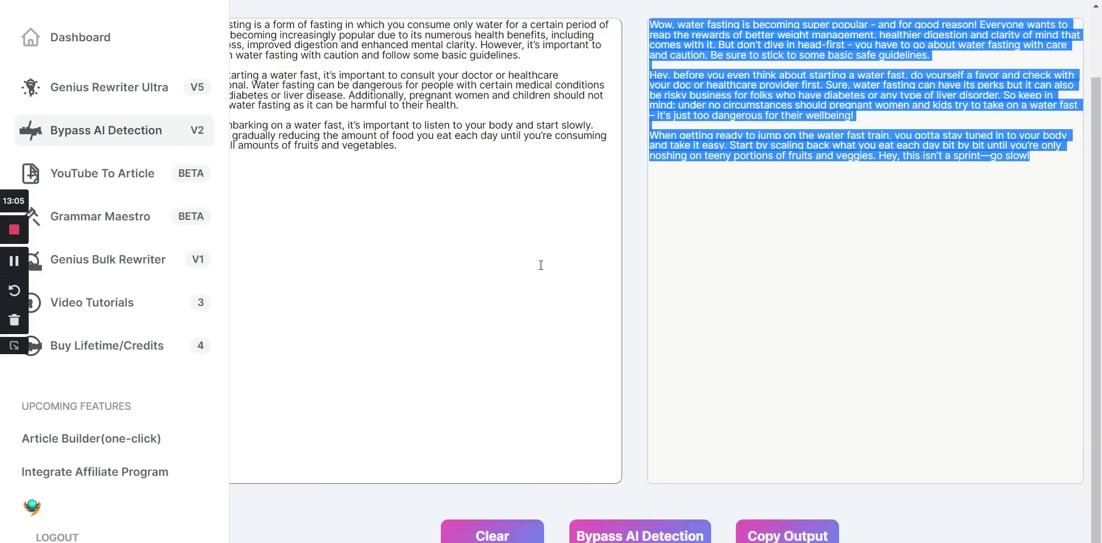
pyautogui.scroll(2, 522, 269)
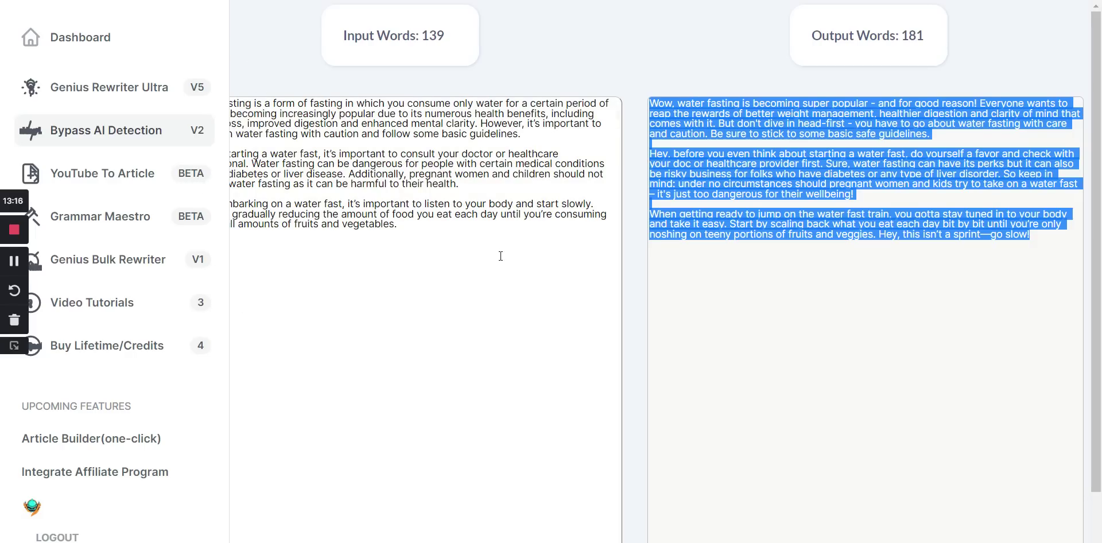
pyautogui.scroll(-3, 501, 256)
pyautogui.scroll(3, 500, 257)
pyautogui.scroll(-2, 721, 235)
pyautogui.scroll(2, 787, 235)
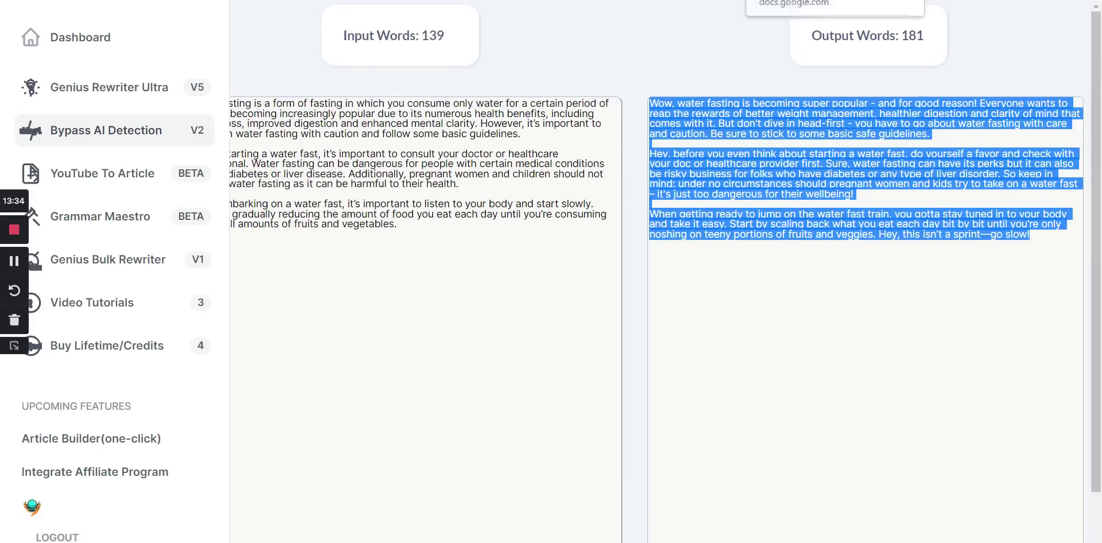
pyautogui.click(746, 8)
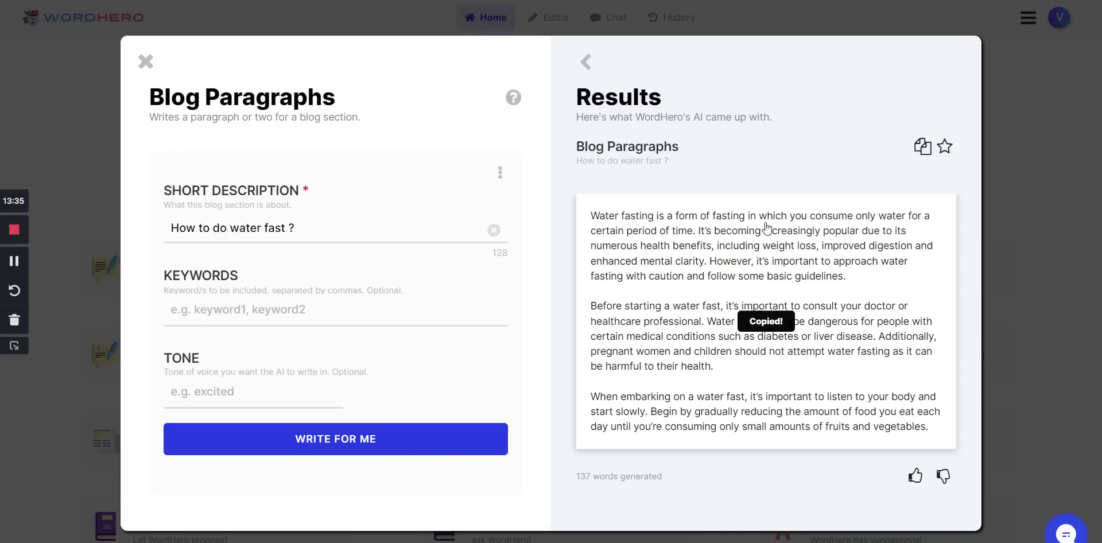
pyautogui.click(921, 146)
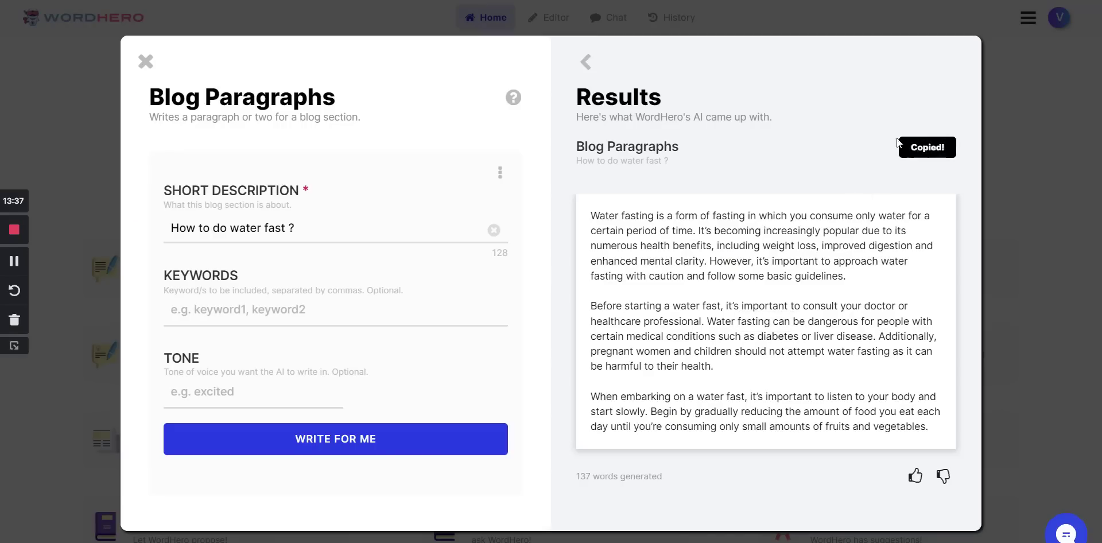
pyautogui.click(723, 7)
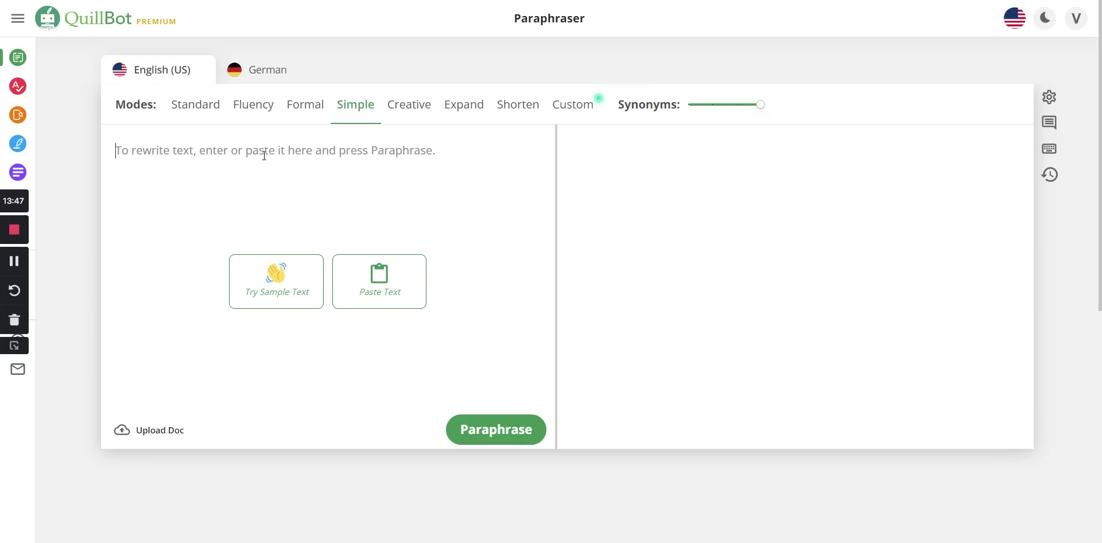
# - Paste the water-fasting paragraphs into QuillBot and paraphrase them in Simple mode
pyautogui.click(386, 290)
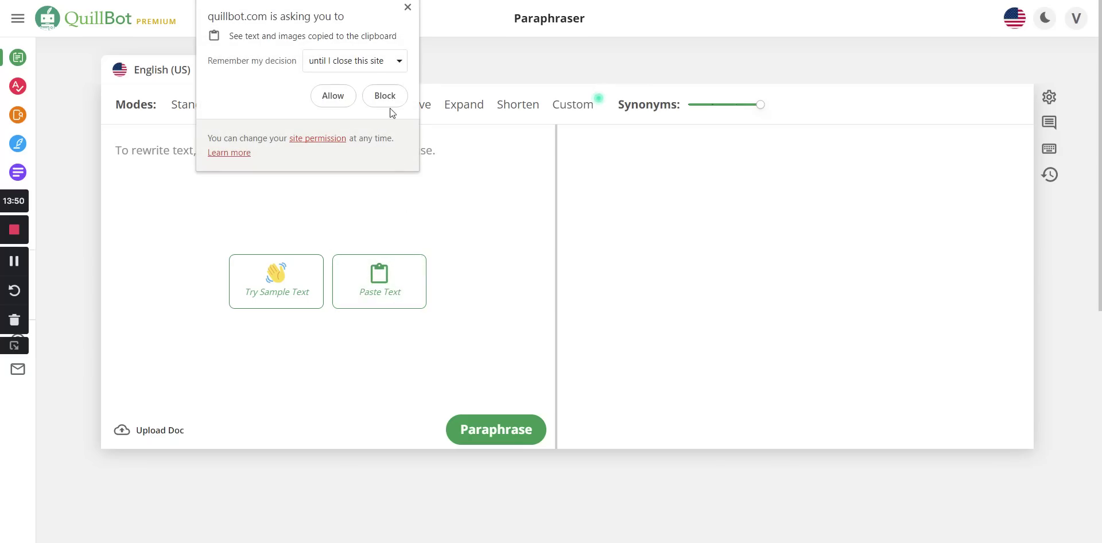
pyautogui.click(407, 7)
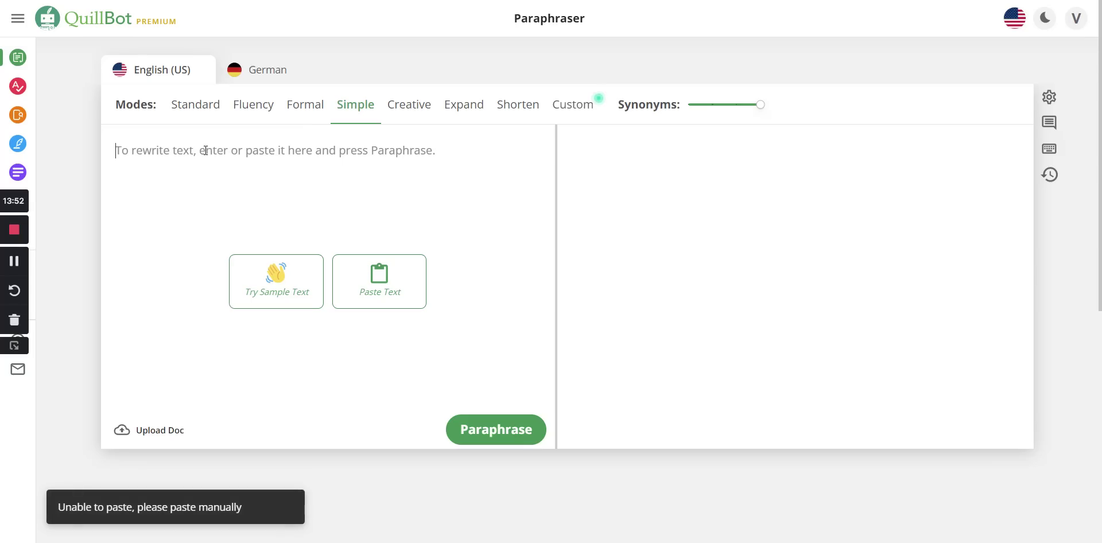
pyautogui.hotkey('ctrl', 'v')
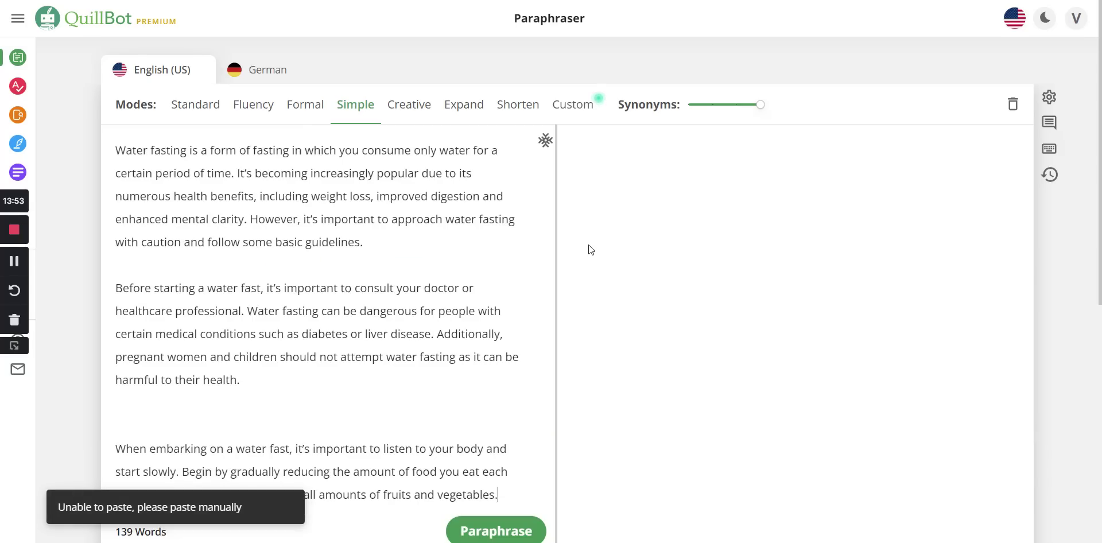
pyautogui.scroll(-10, 511, 278)
pyautogui.scroll(10, 512, 278)
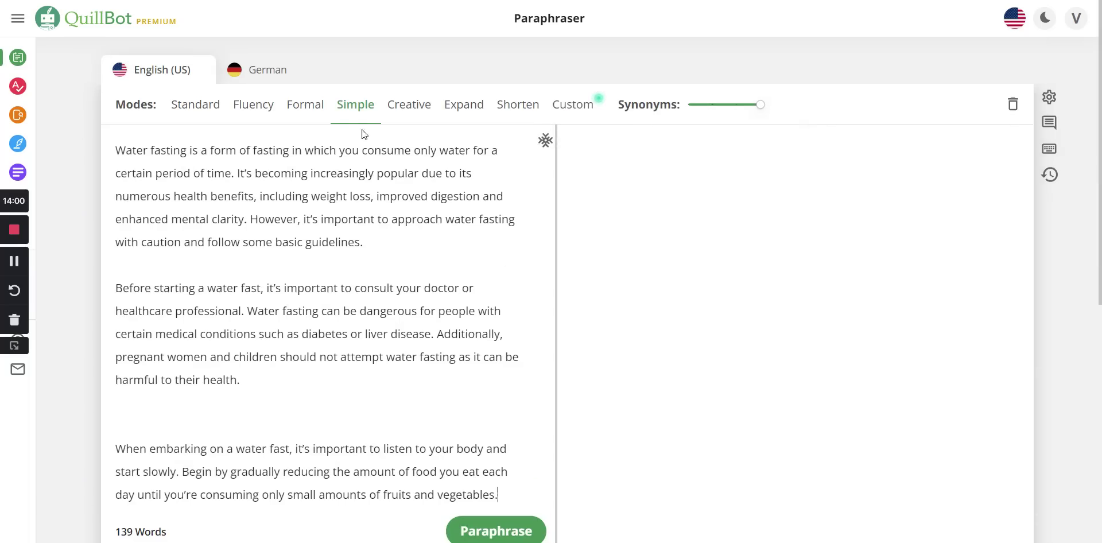
pyautogui.scroll(-10, 573, 226)
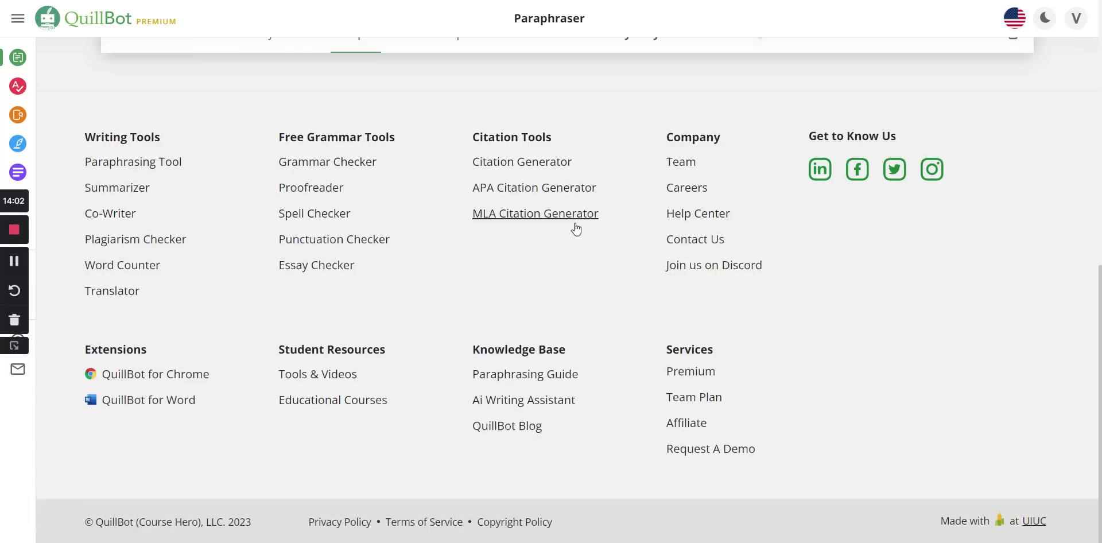
pyautogui.scroll(10, 494, 322)
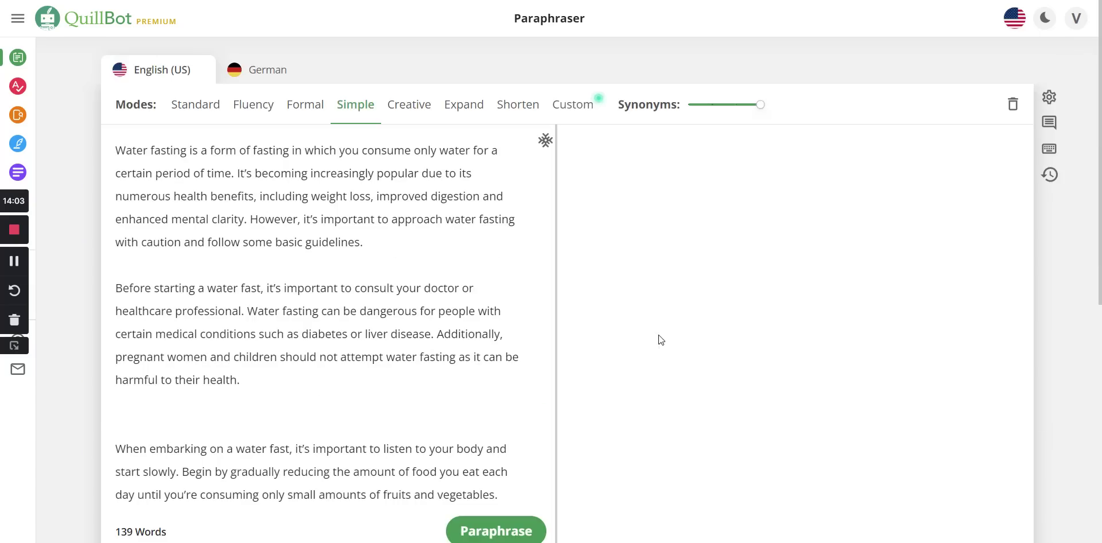
pyautogui.click(497, 534)
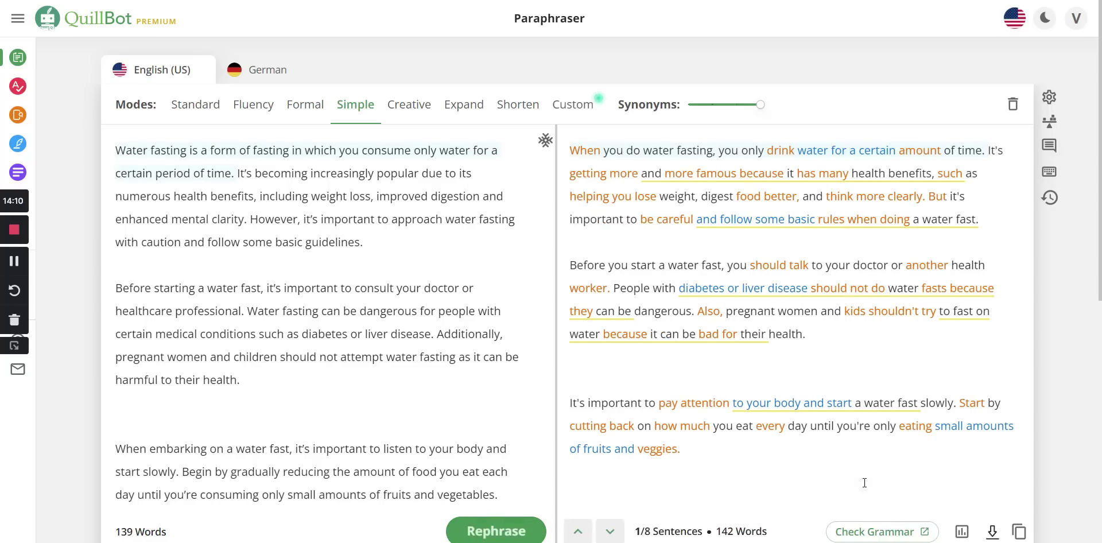
# - Select the whole 142-word paraphrased output for copying to Originality.AI
pyautogui.scroll(-10, 757, 452)
pyautogui.scroll(10, 756, 454)
pyautogui.moveTo(726, 453); pyautogui.dragTo(572, 148)
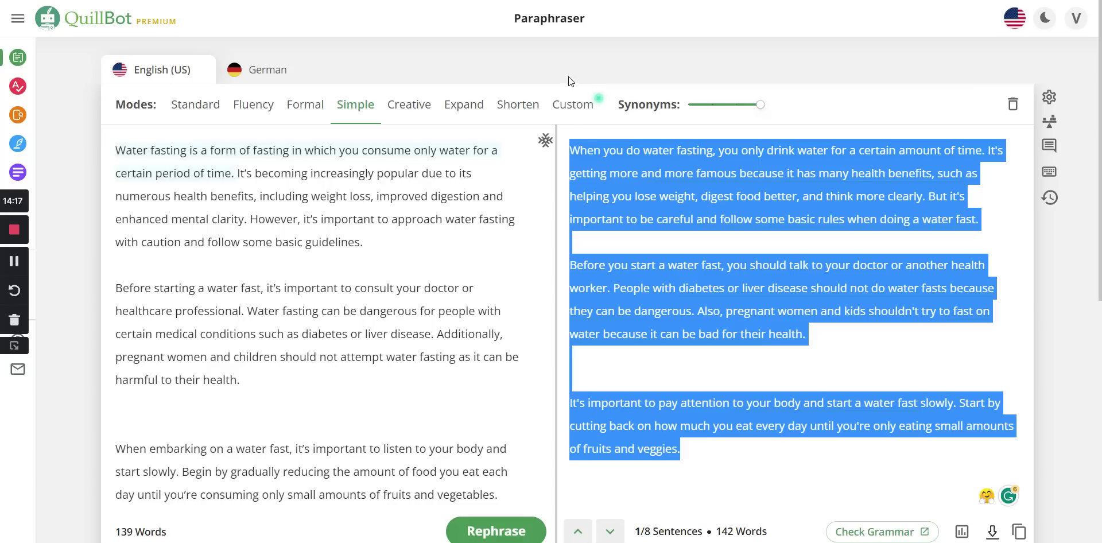
pyautogui.hotkey('ctrl', 'Tab')
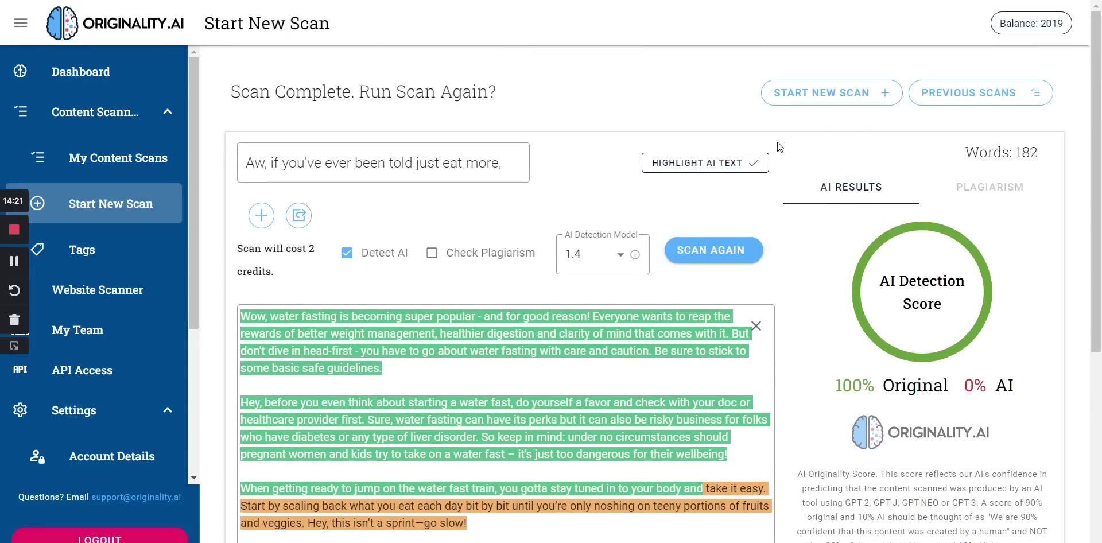
# - Paste QuillBot's 140-word water-fasting paraphrase into a new Originality.AI scan and run AI detection
pyautogui.click(803, 102)
pyautogui.click(403, 289)
pyautogui.hotkey('ctrl', 'v')
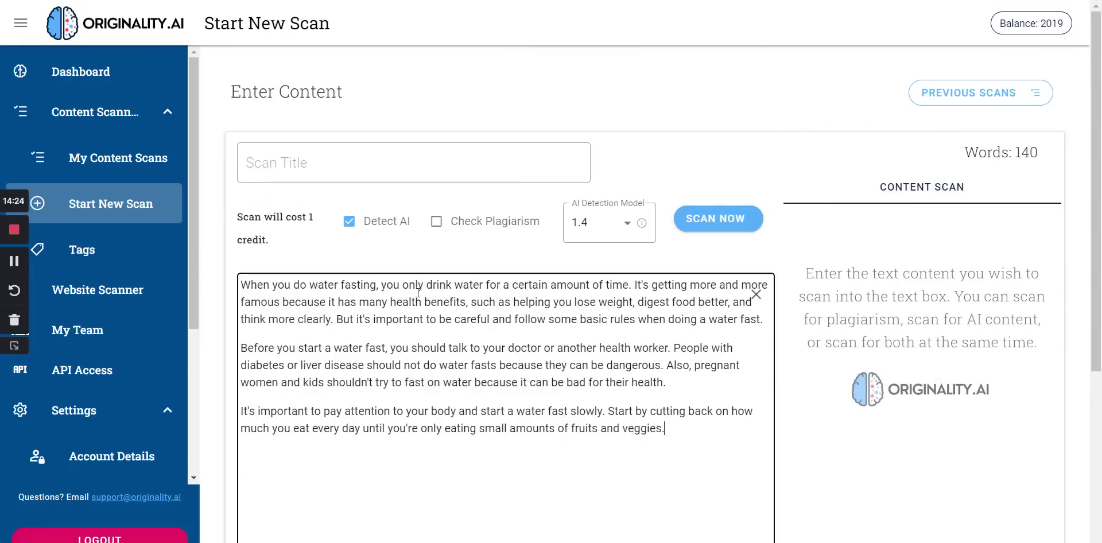
pyautogui.scroll(-5, 939, 402)
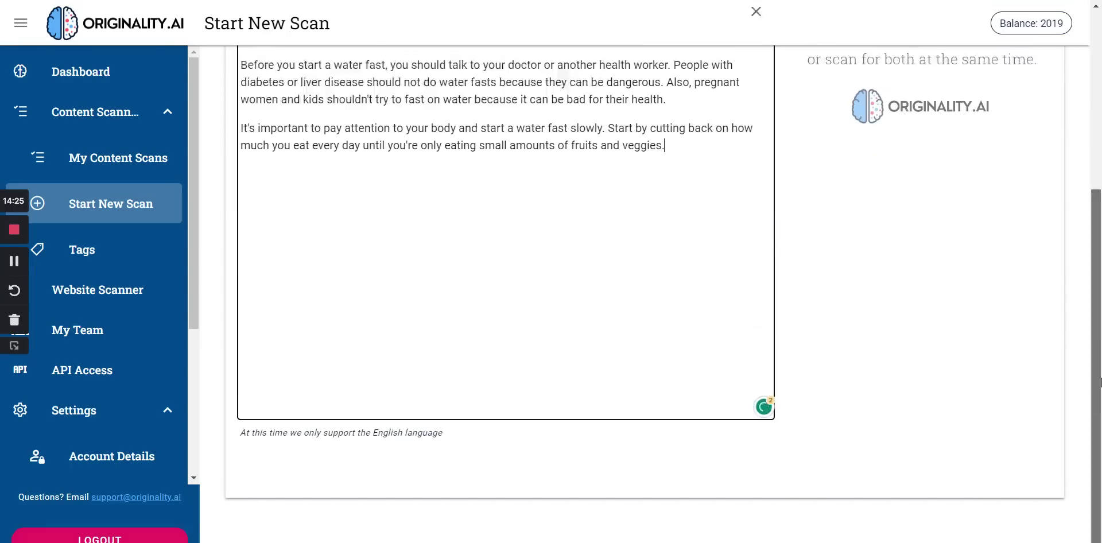
pyautogui.scroll(4, 1100, 297)
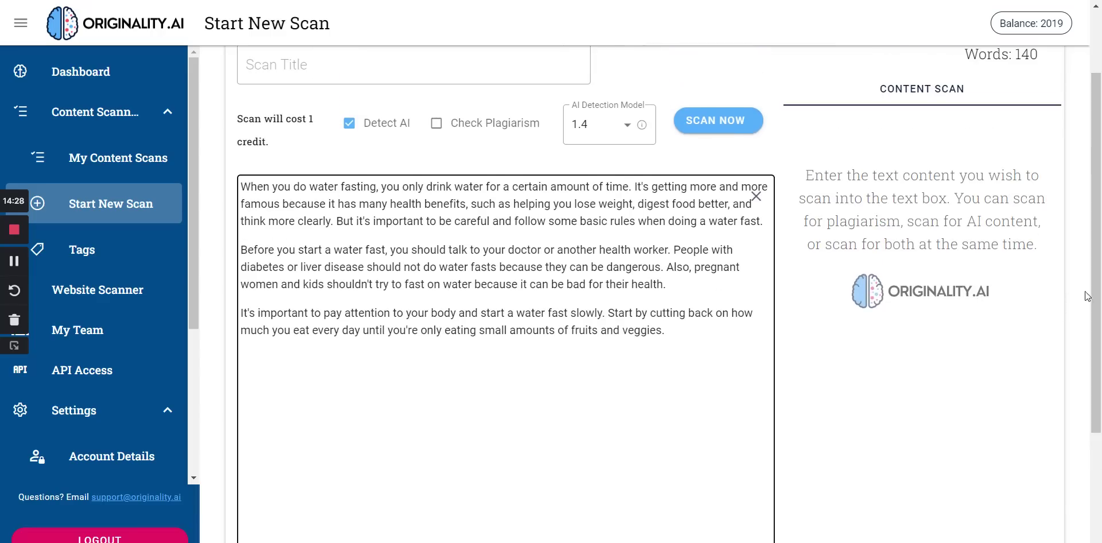
pyautogui.scroll(2, 1098, 287)
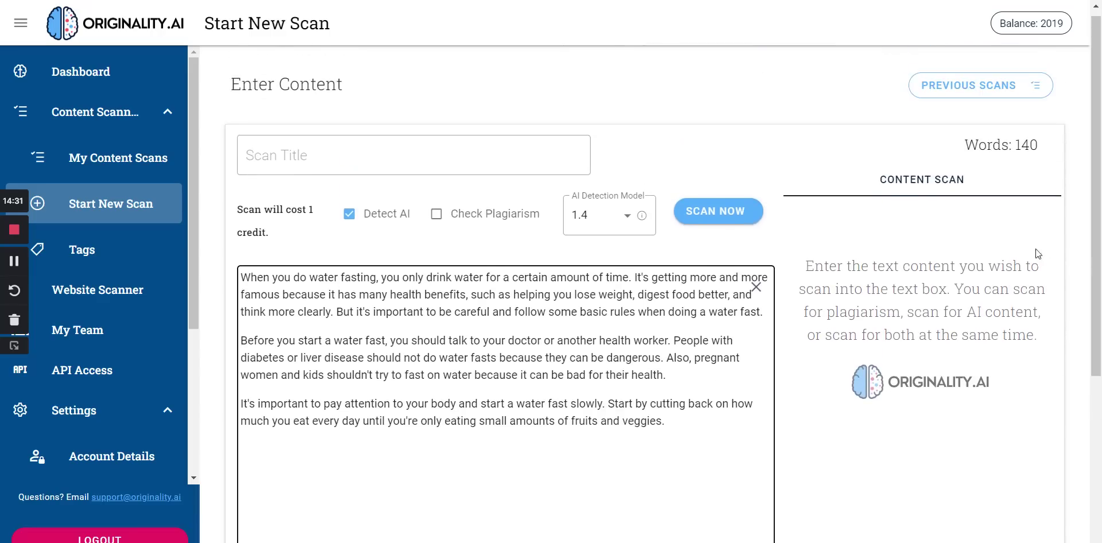
pyautogui.click(709, 223)
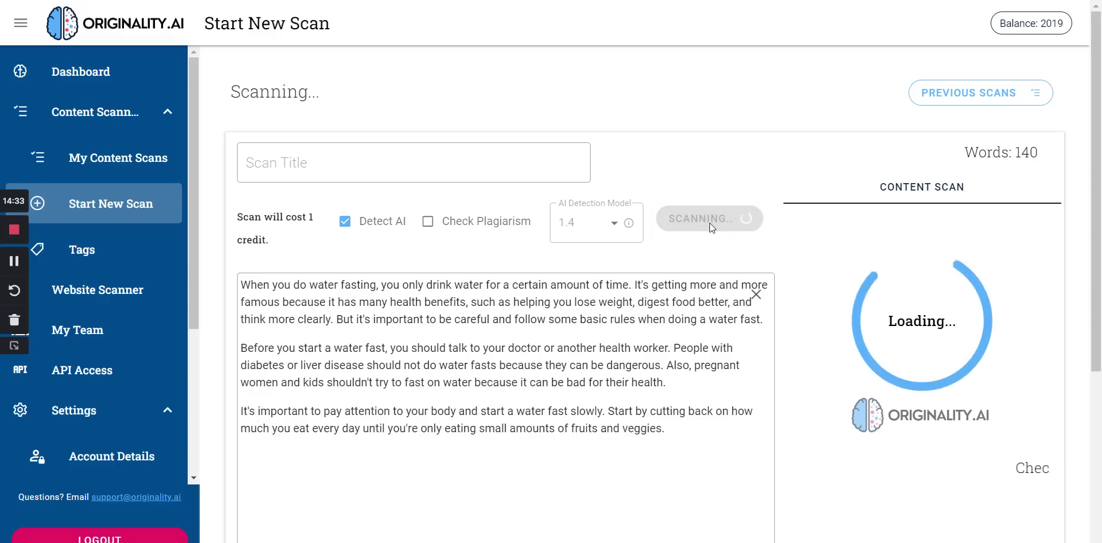